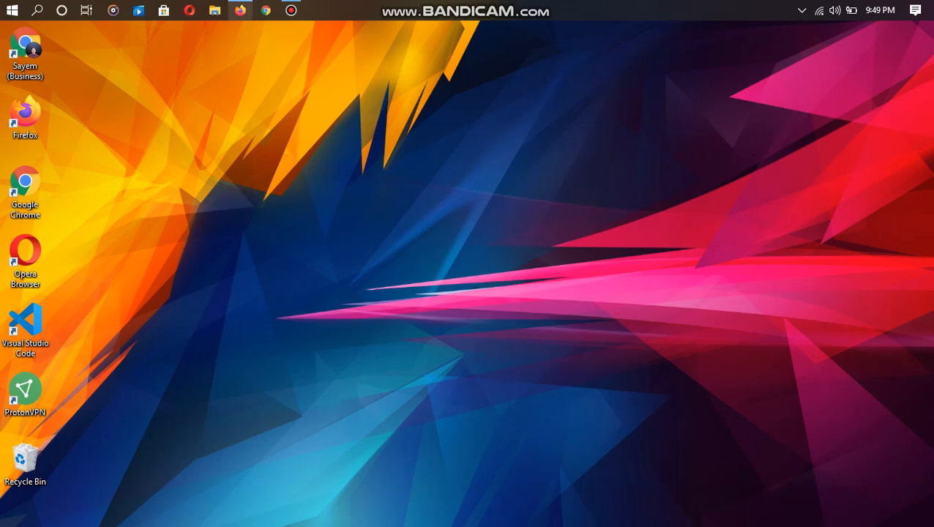
- Open Firefox from the taskbar to a New Tab page
click(240, 10)
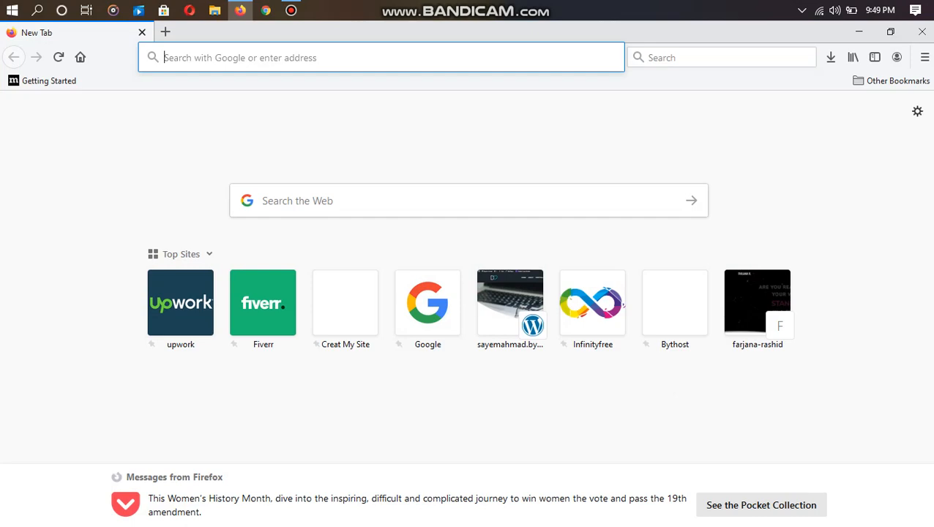
- Search Google for 'xamp' and open the Apache Friends XAMPP result in a new tab
text(xamp)
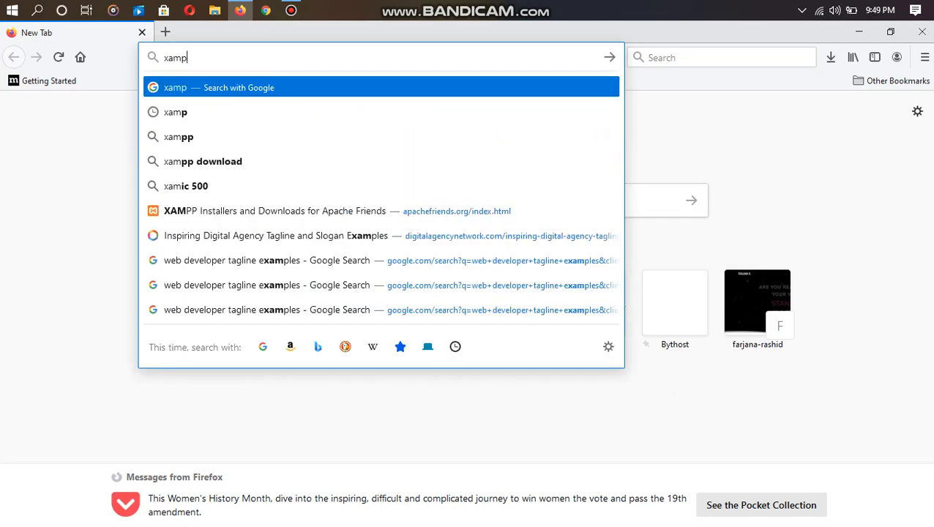
key(Return)
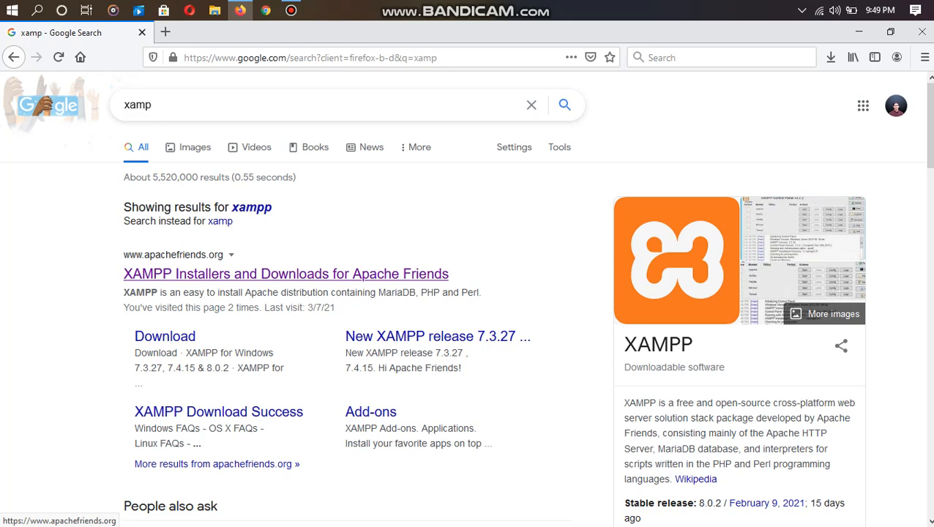
right_click(176, 279)
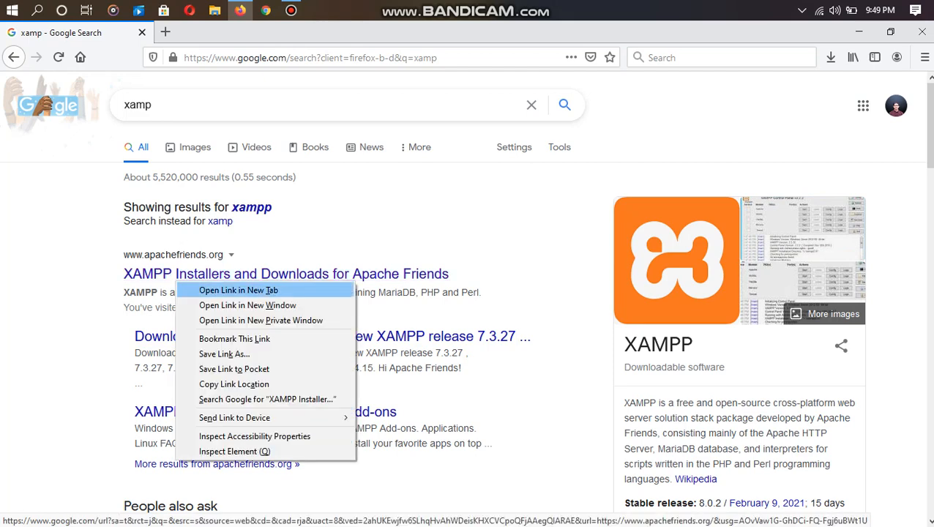
click(238, 290)
- Look over the XAMPP page, close it, and start a fresh blank tab
key(ctrl+Tab)
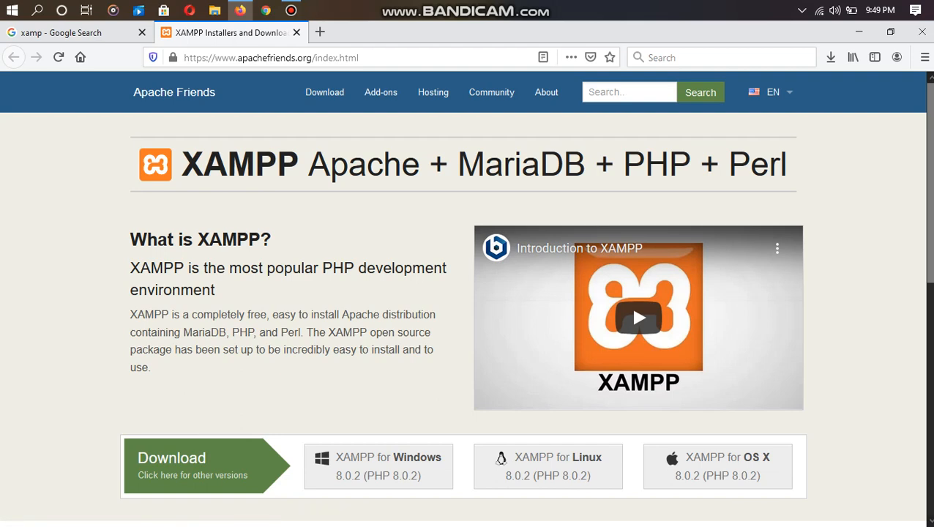
click(297, 32)
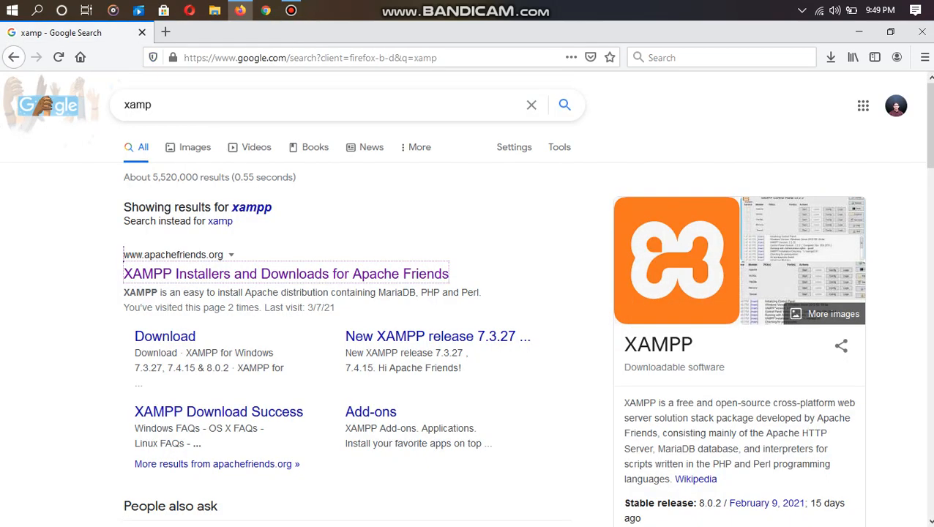
click(165, 33)
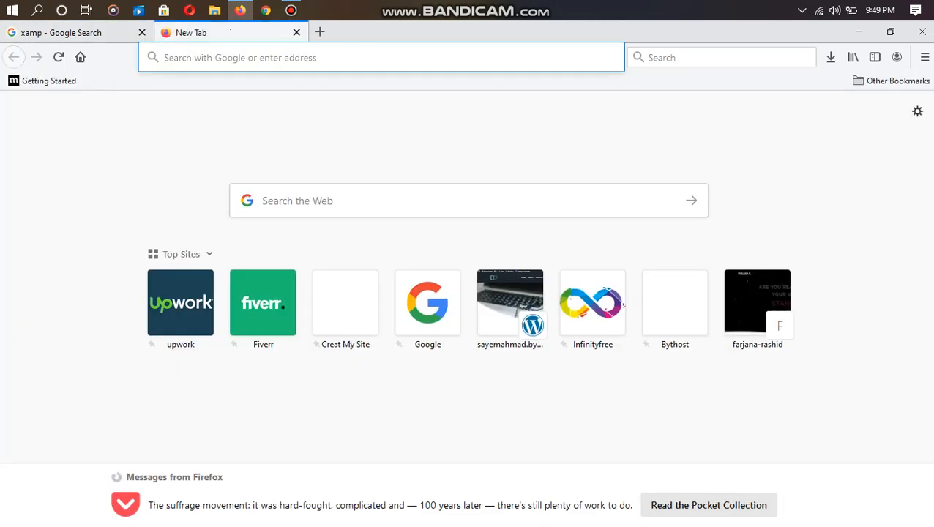
- Go to wordpress.org
click(240, 58)
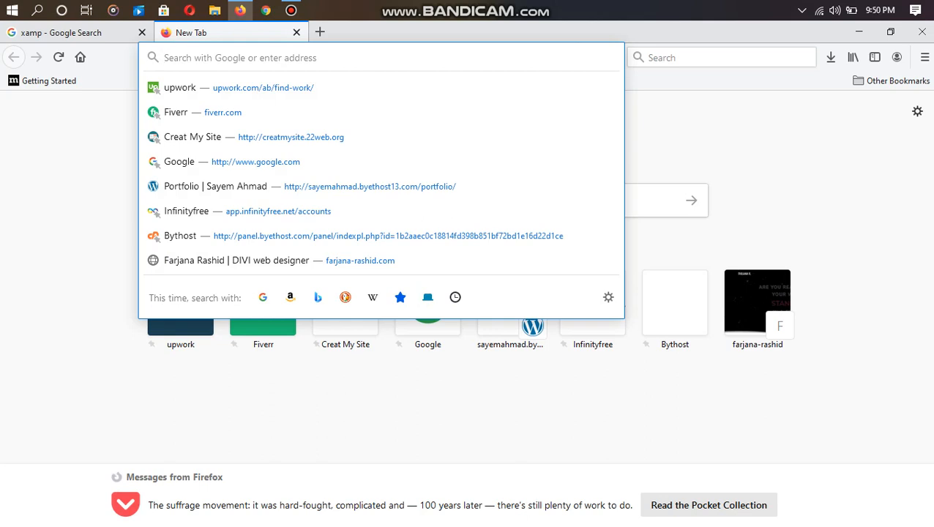
text(word)
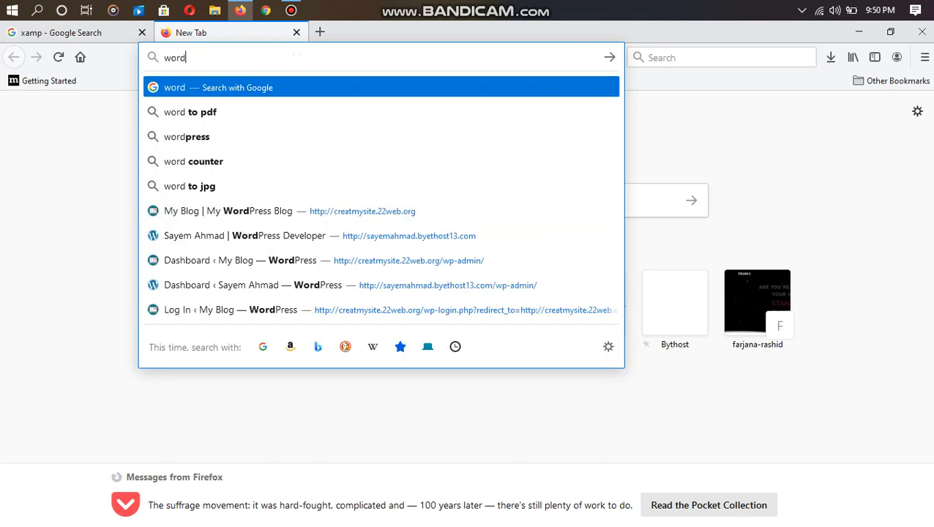
text(press.)
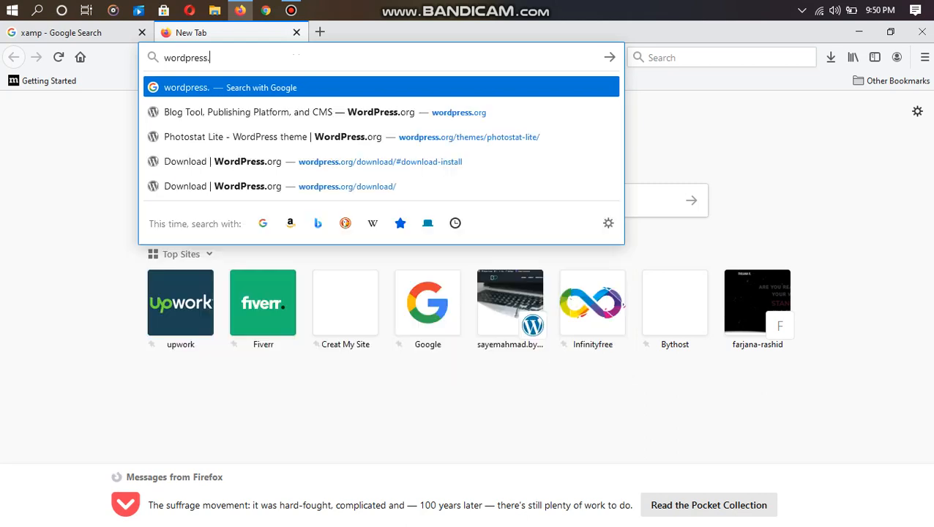
text(org)
key(Return)
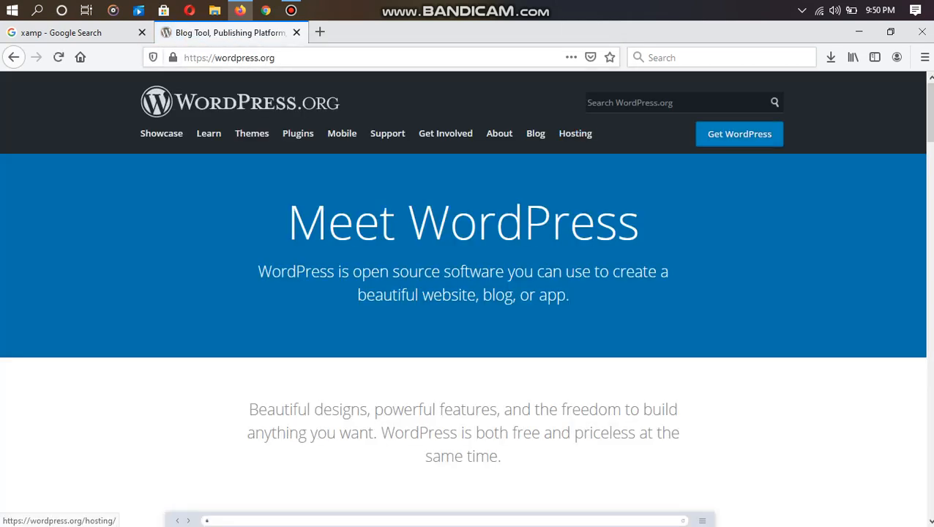
- Download the WordPress 5.6.2 zip from the Get WordPress page and dismiss the Hooray popup
click(739, 134)
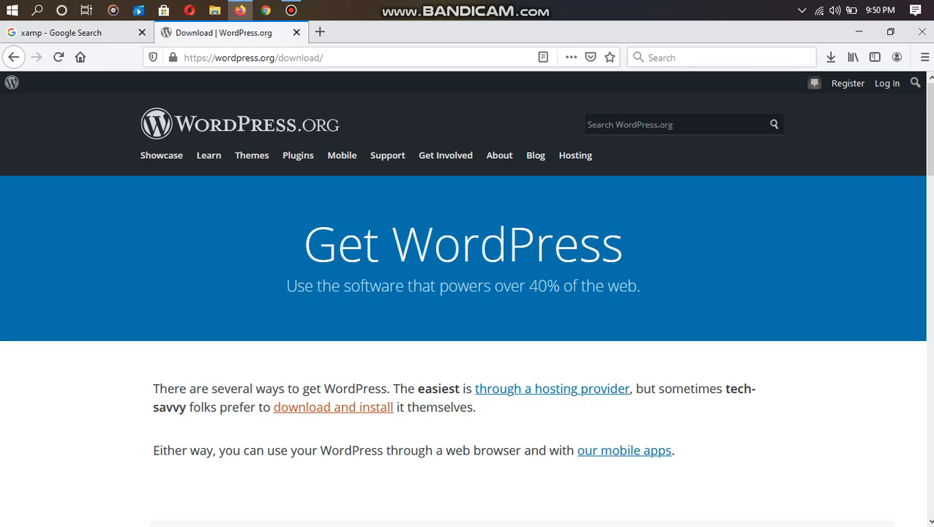
click(333, 406)
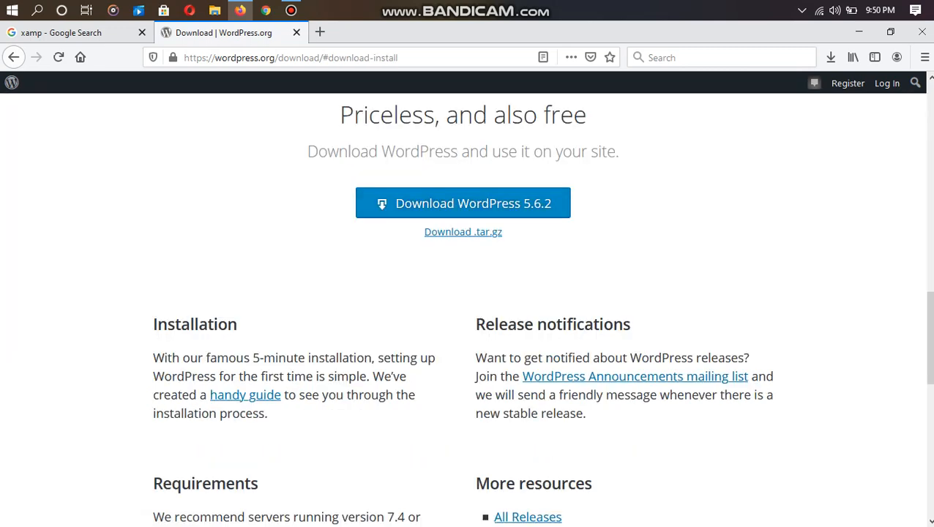
click(463, 203)
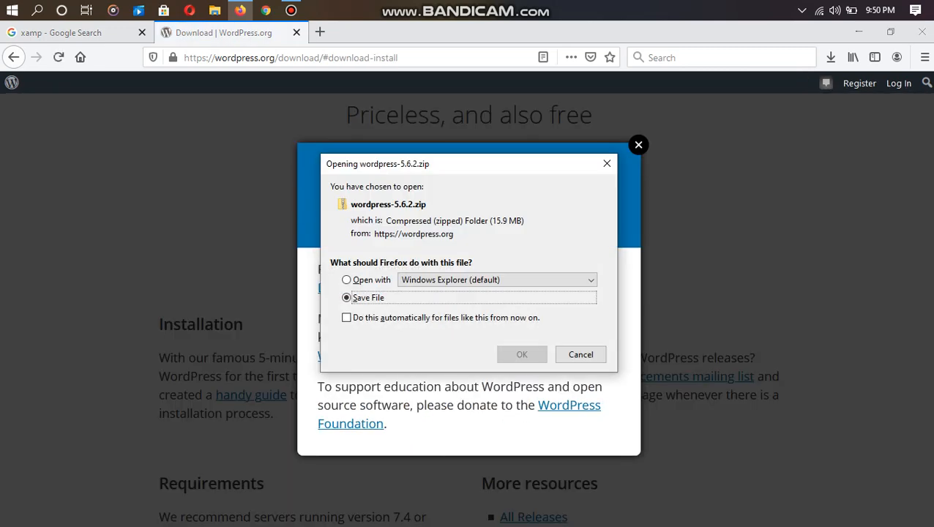
key(Return)
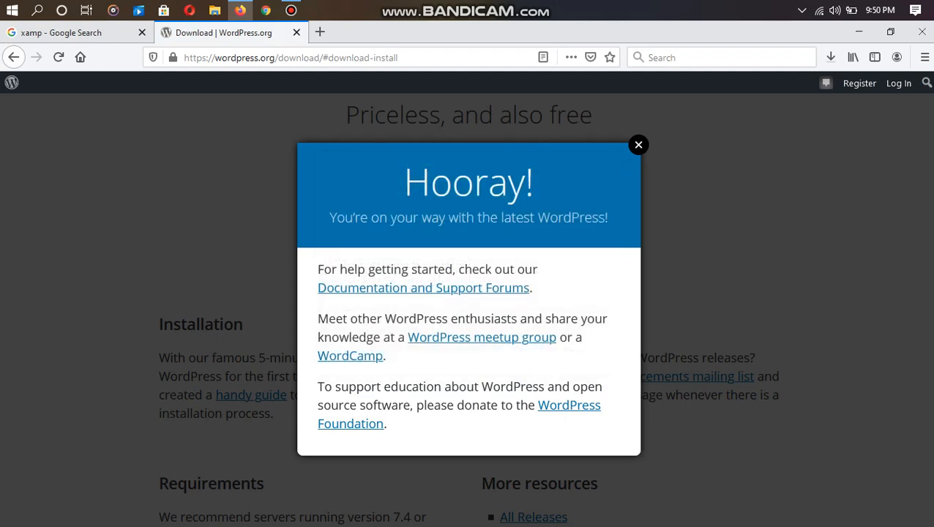
click(638, 144)
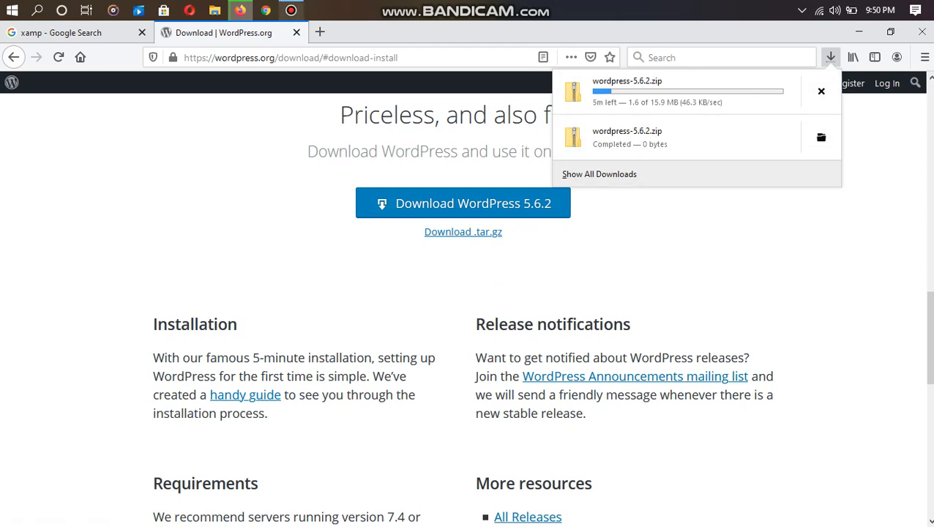
click(291, 10)
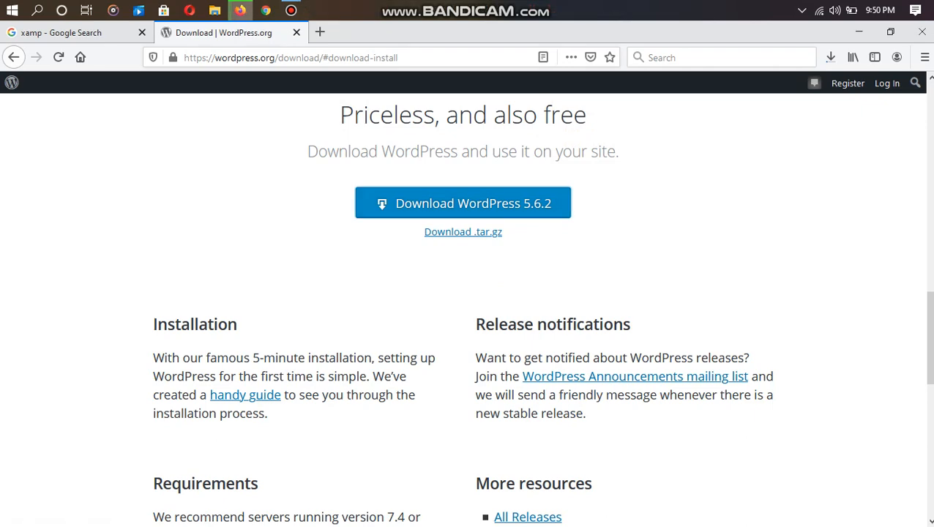
- Minimize the Bandicam recorder and show wordpress-5.6.2.zip in its Downloads folder
mouse_move(291, 10)
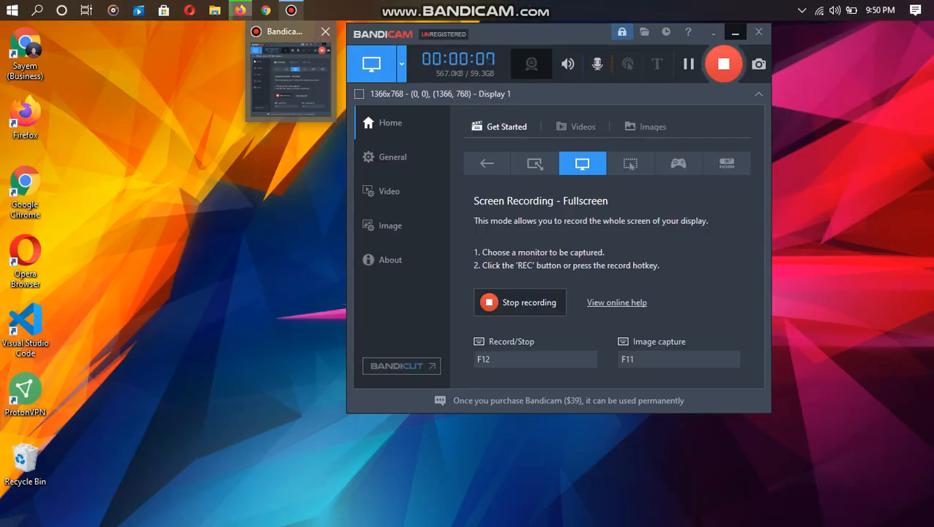
click(291, 73)
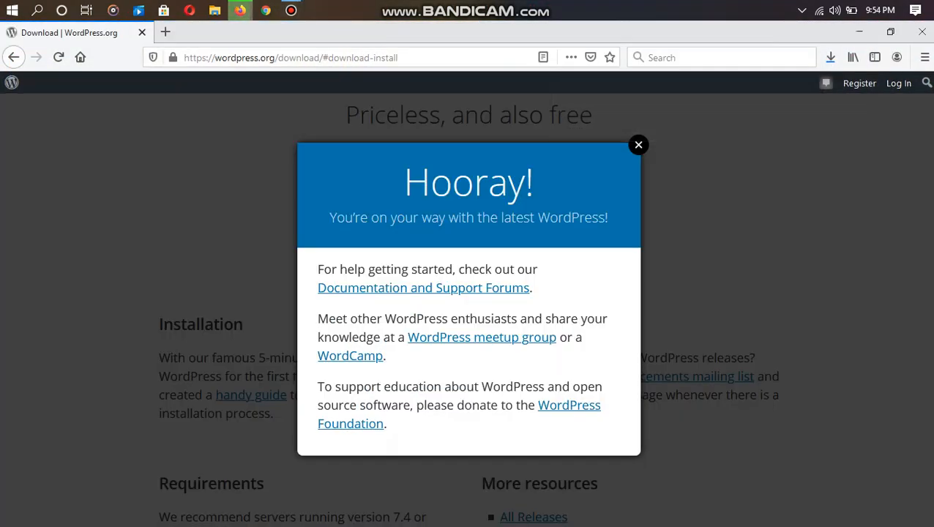
click(291, 10)
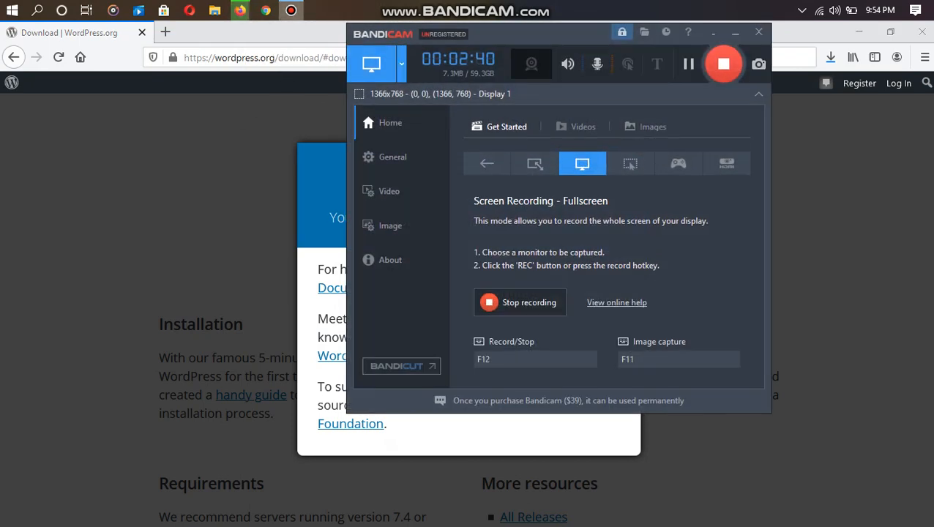
click(842, 293)
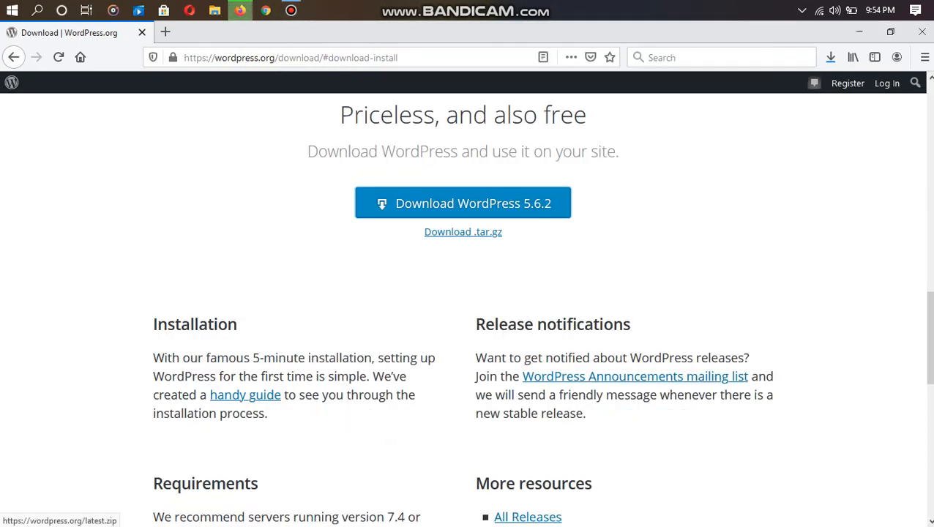
click(831, 57)
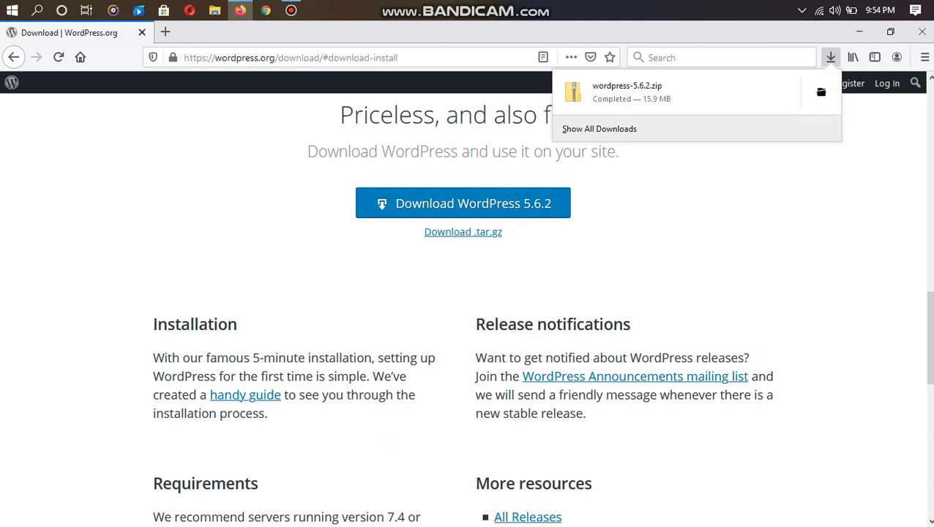
click(821, 91)
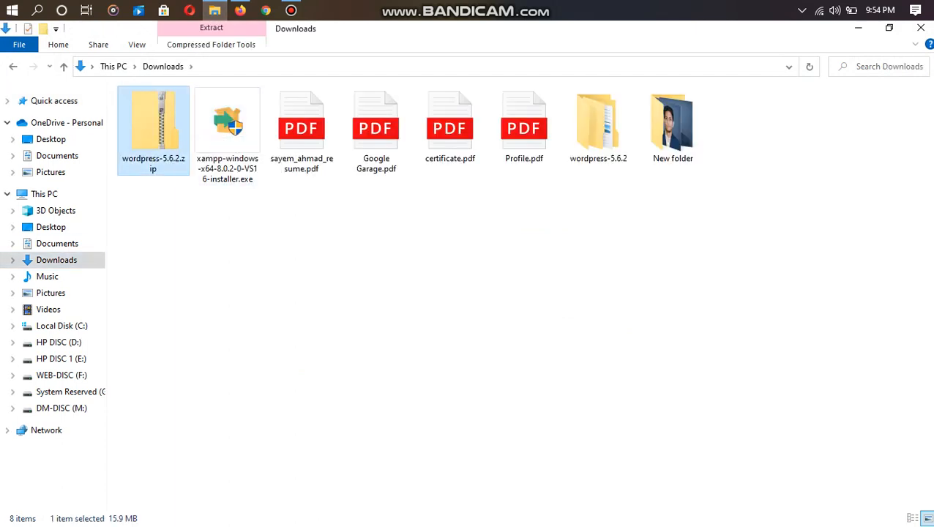
- Extract All from wordpress-5.6.2.zip into a wordpress-5.6.2 folder and select that folder
right_click(155, 134)
click(200, 196)
key(Return)
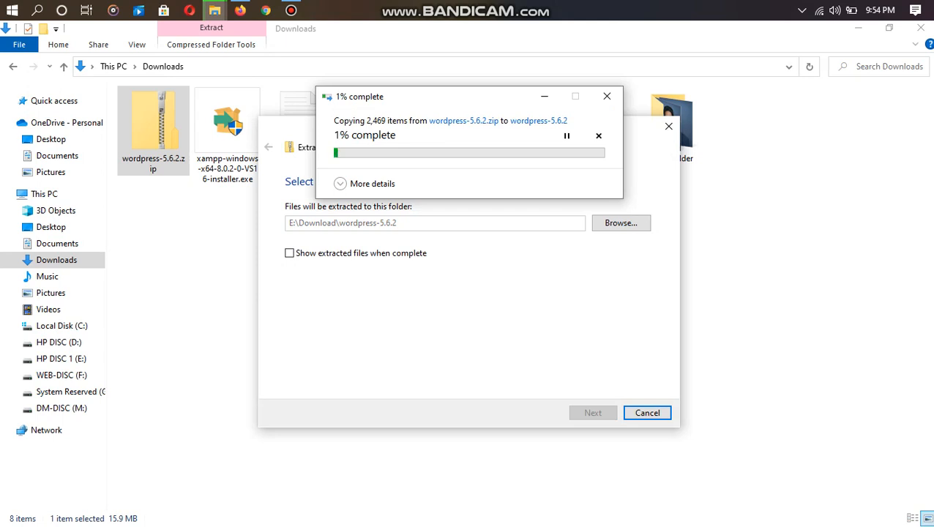
mouse_move(290, 10)
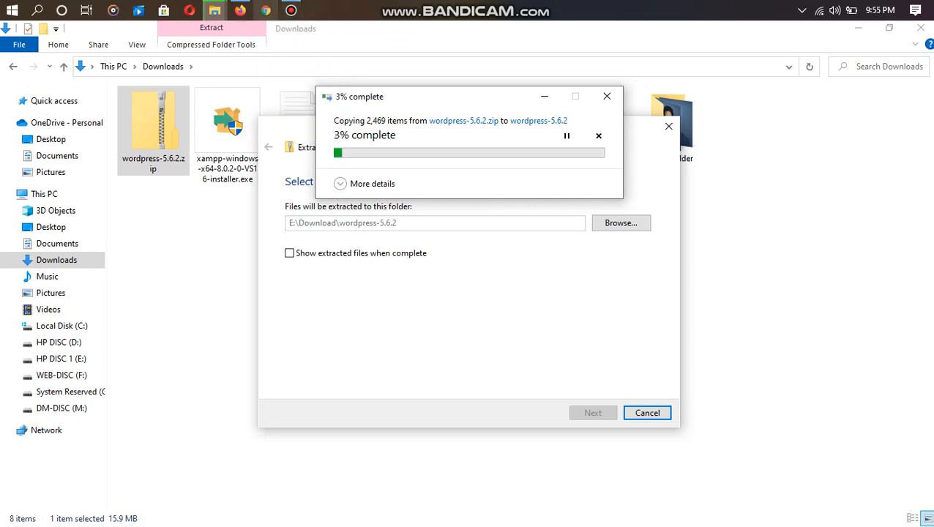
click(290, 10)
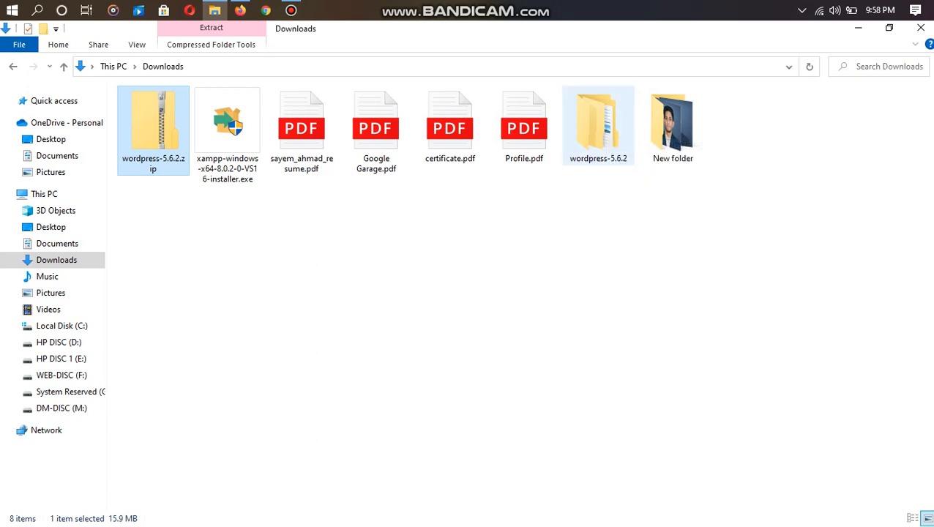
click(598, 126)
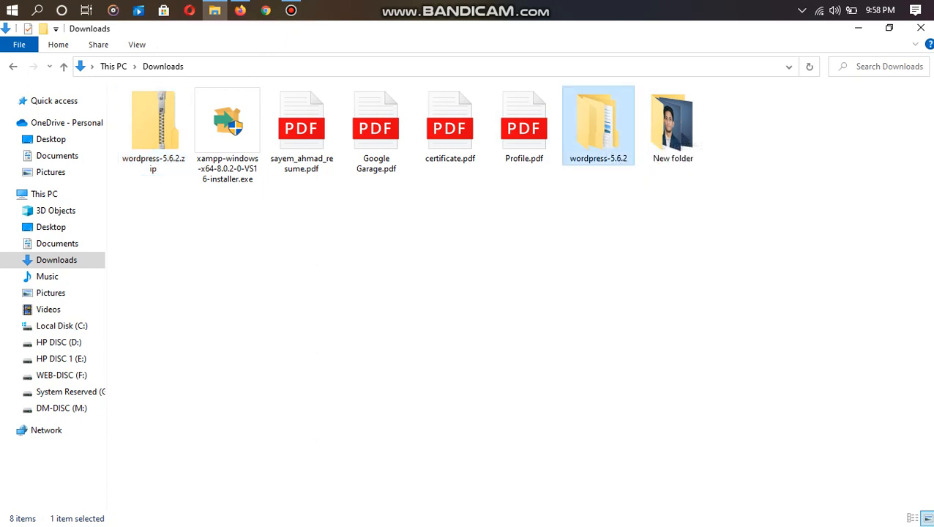
- Look inside wordpress-5.6.2 at its wordpress folder, then switch to Local Disk (C:)
double_click(598, 126)
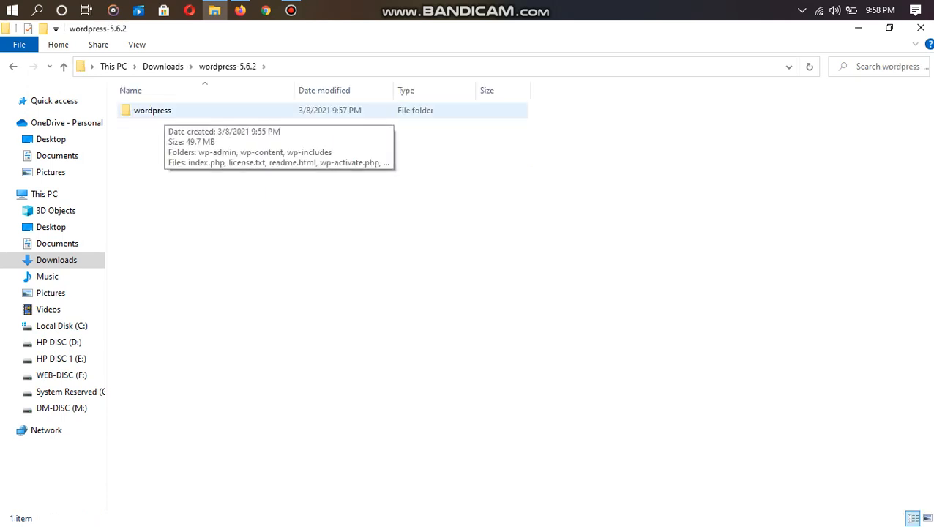
double_click(152, 110)
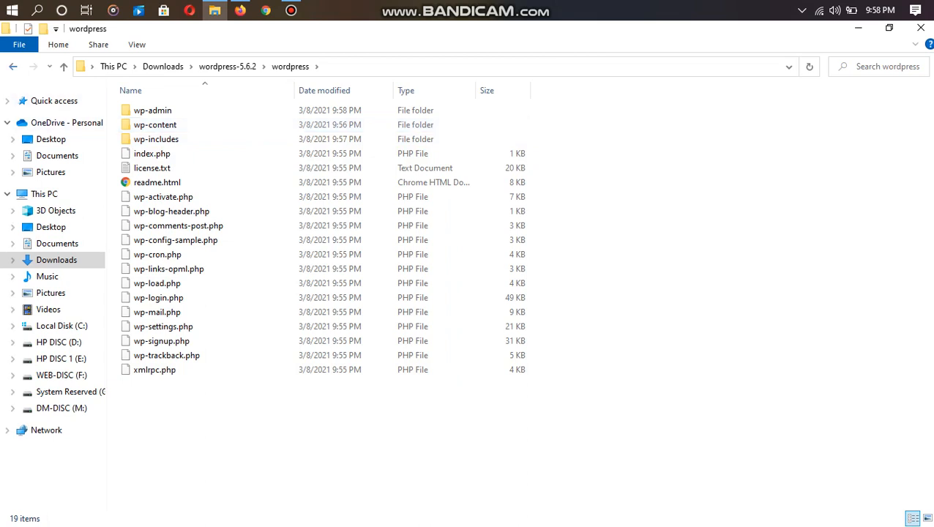
click(13, 66)
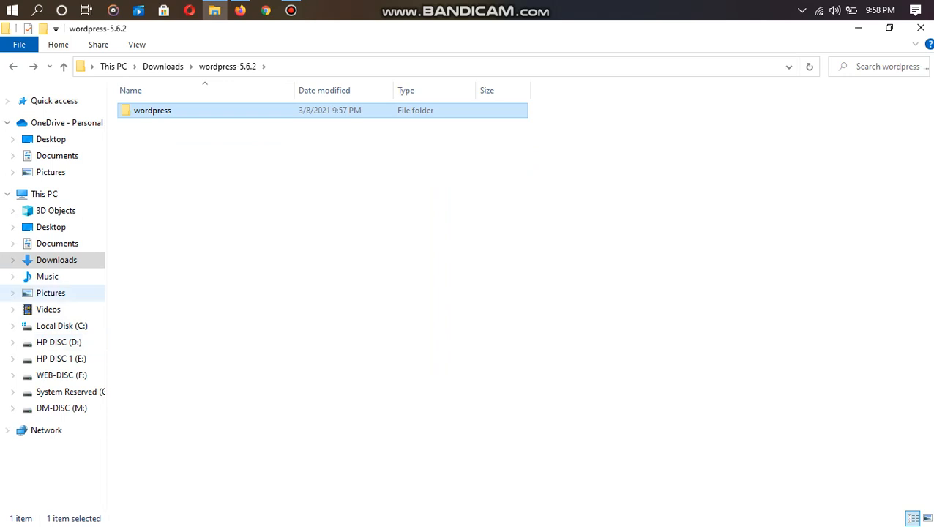
click(62, 326)
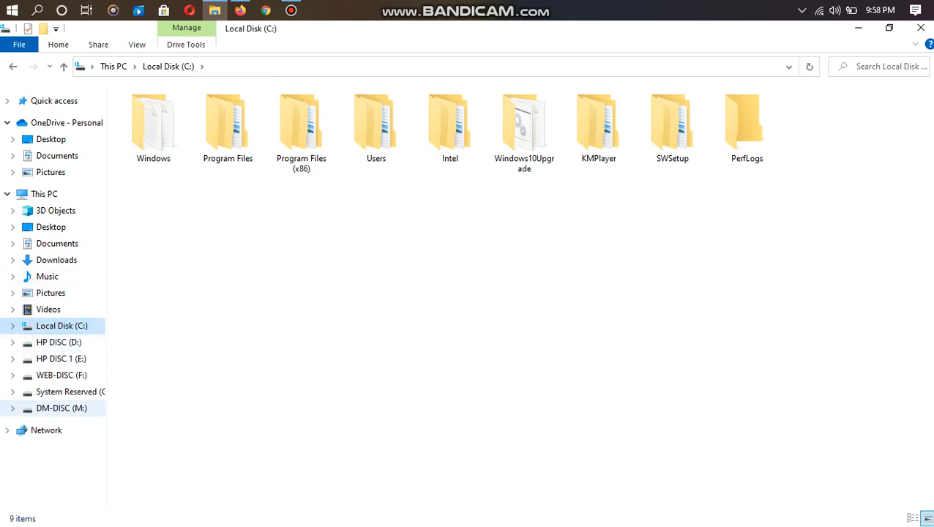
- Locate the htdocs folder under E:\Xamp
click(59, 342)
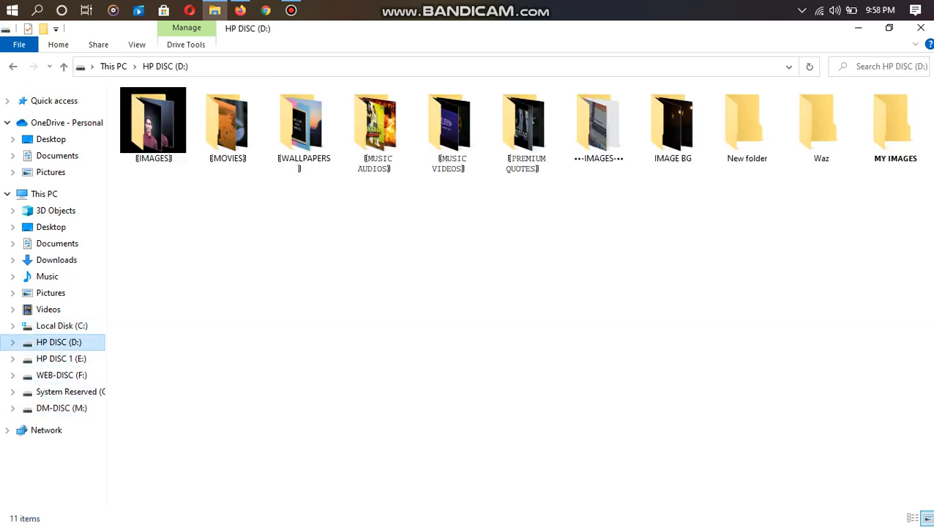
click(61, 358)
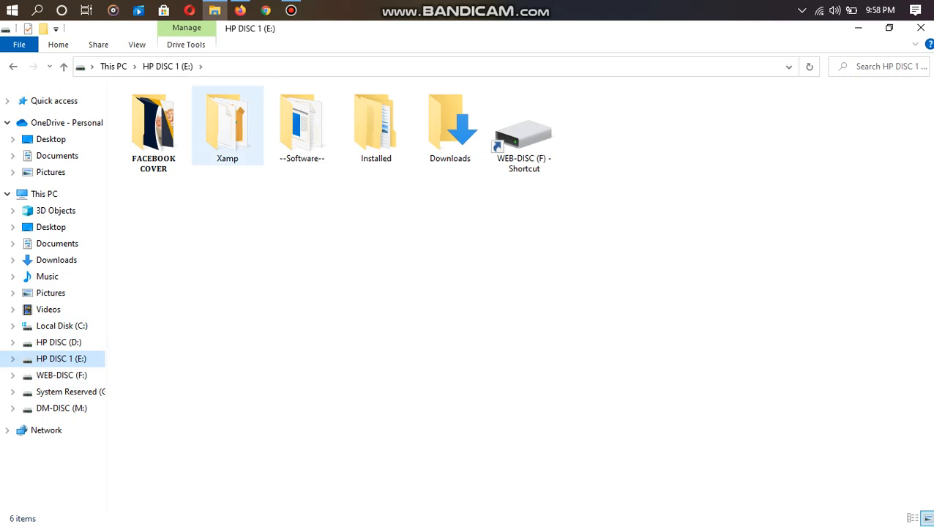
double_click(227, 126)
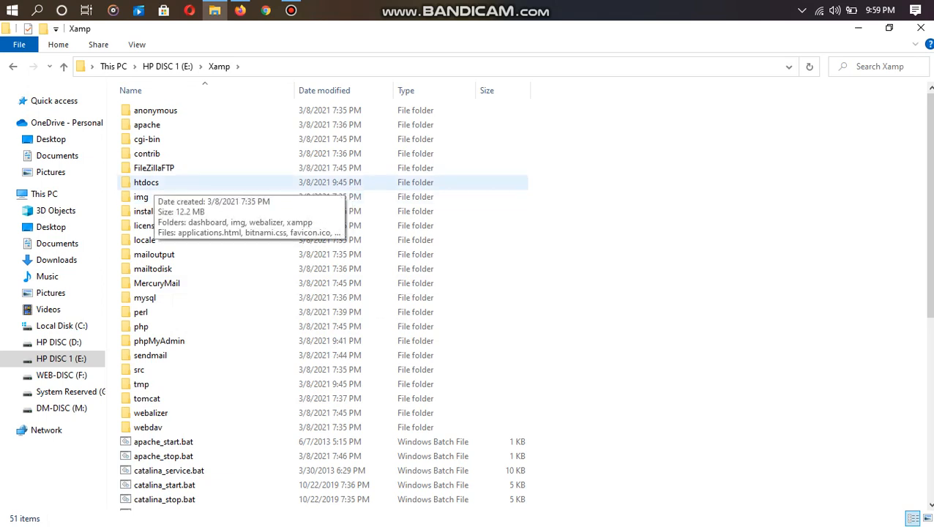
double_click(146, 182)
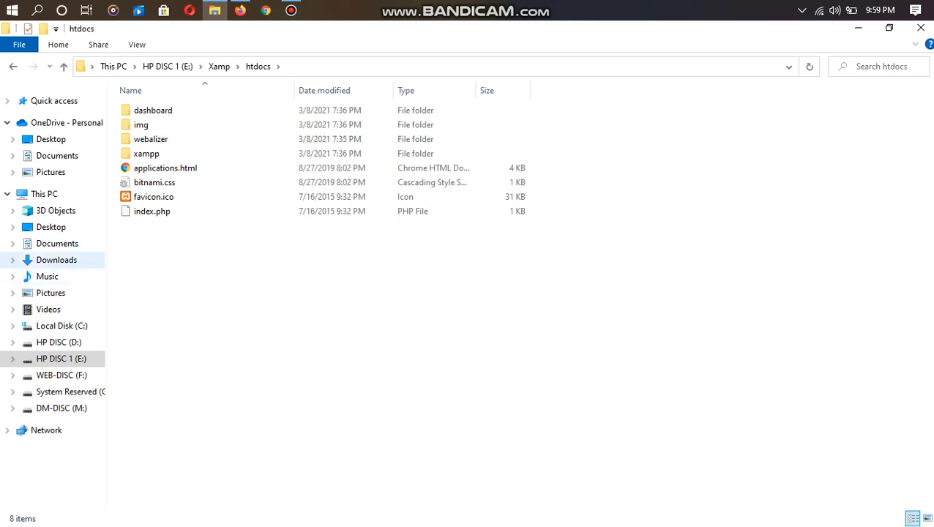
- Copy the wordpress folder from Downloads\wordpress-5.6.2
click(56, 260)
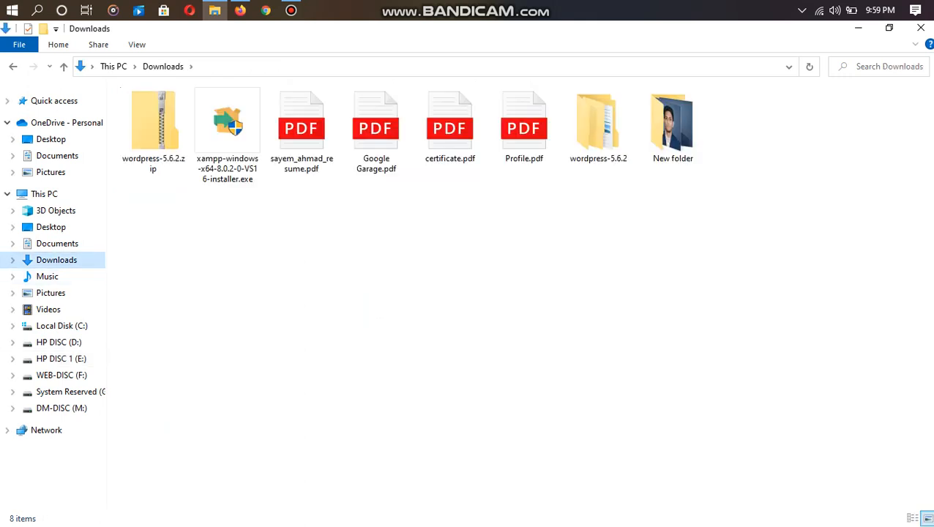
double_click(599, 124)
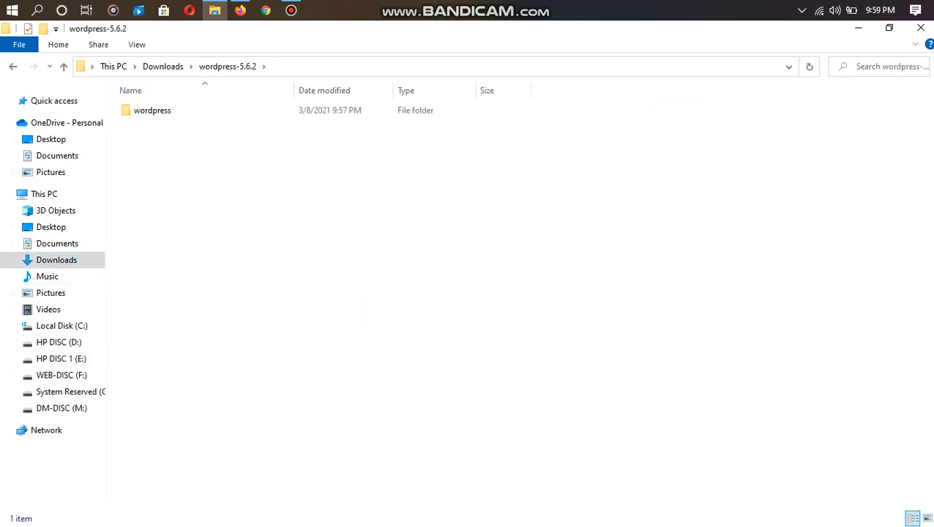
click(204, 110)
right_click(203, 110)
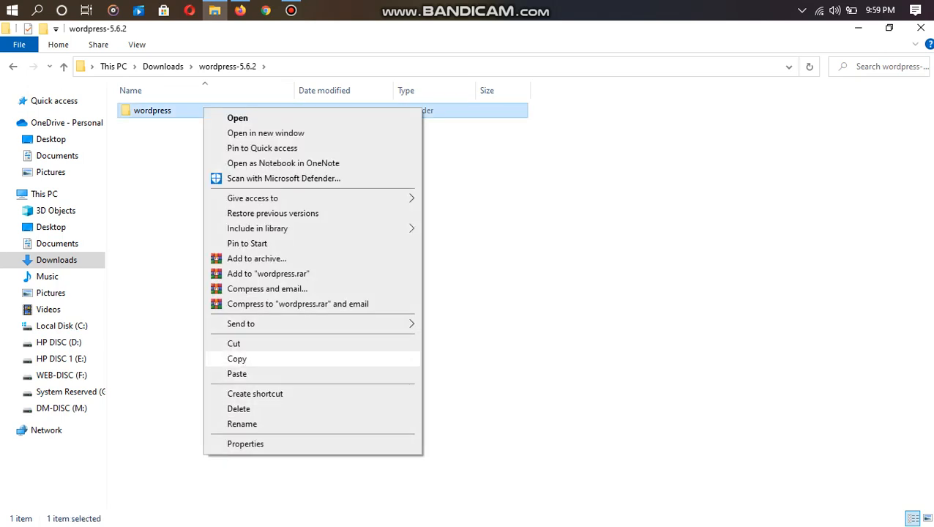
click(236, 358)
- Paste the wordpress folder into E:\Xamp\htdocs
click(61, 358)
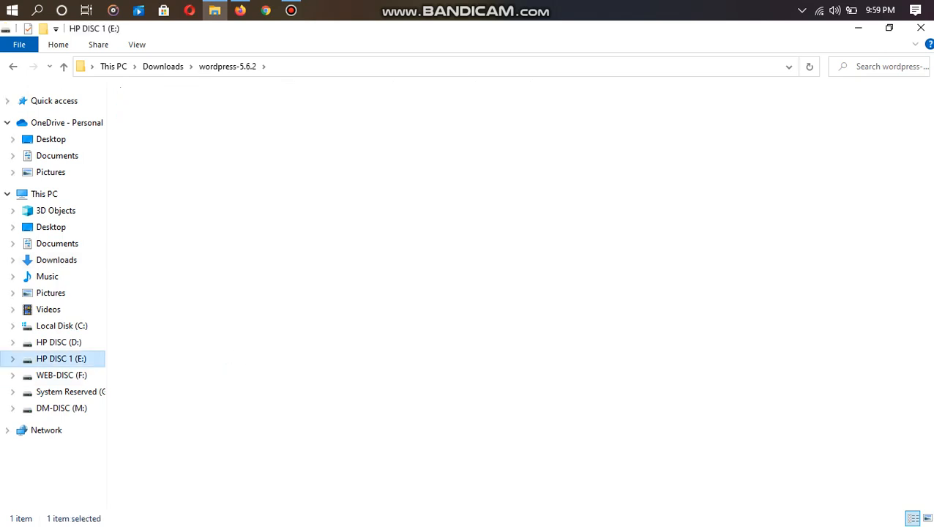
click(227, 124)
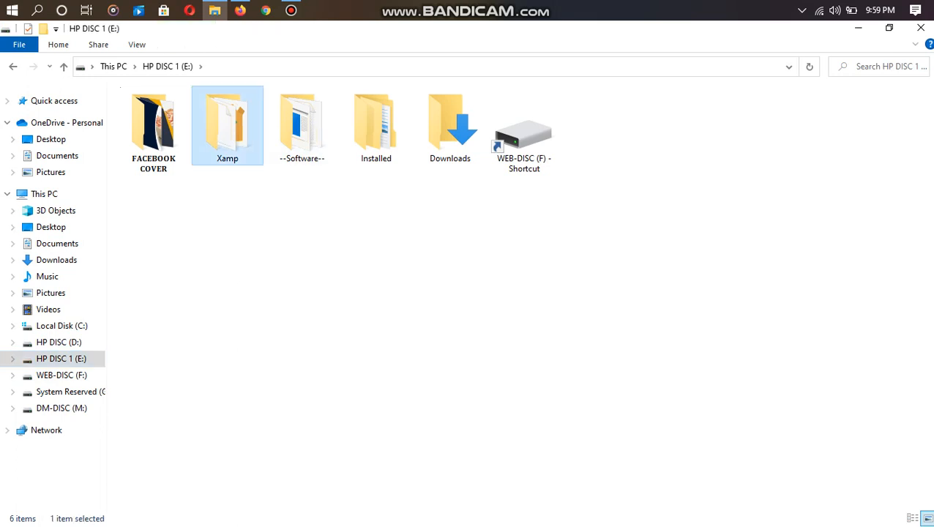
double_click(227, 124)
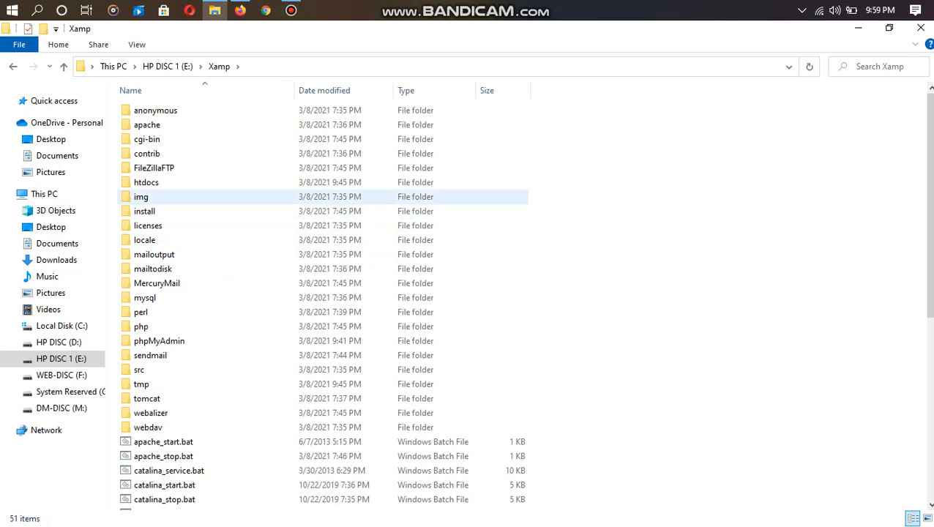
double_click(146, 183)
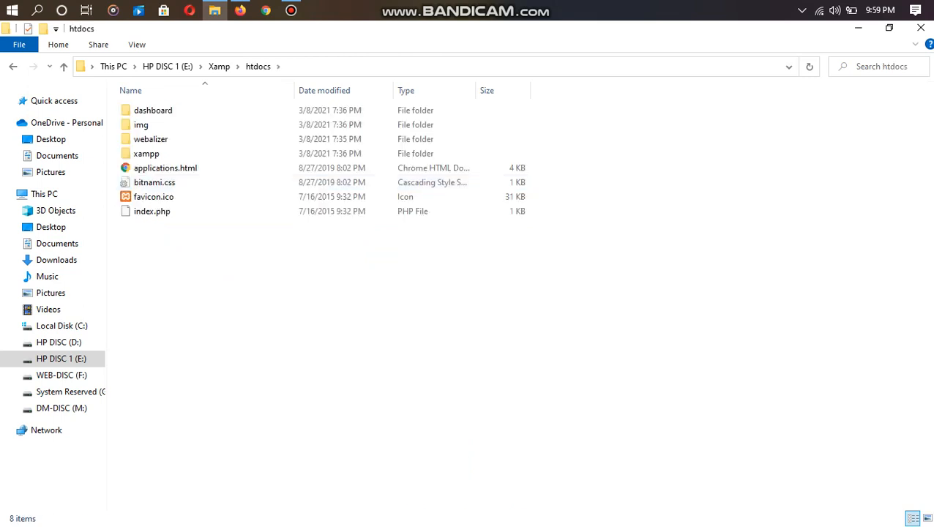
key(ctrl+v)
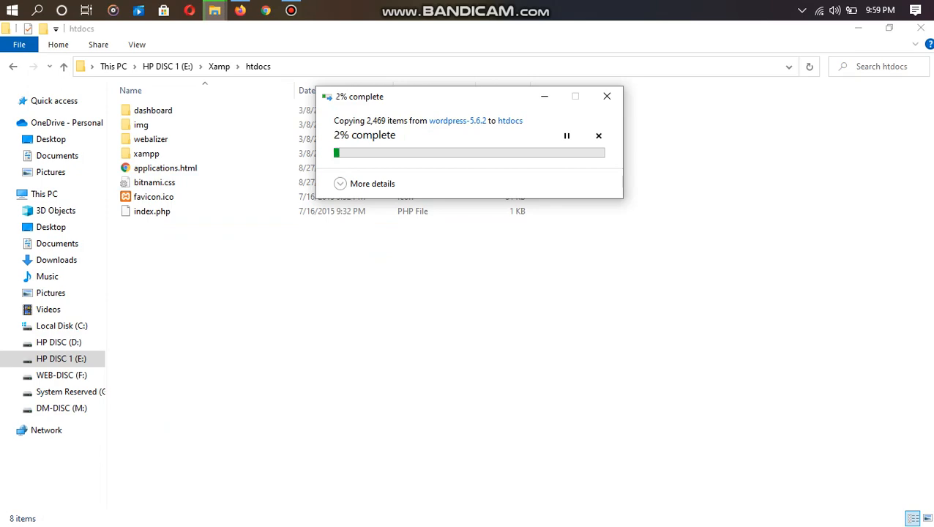
click(290, 10)
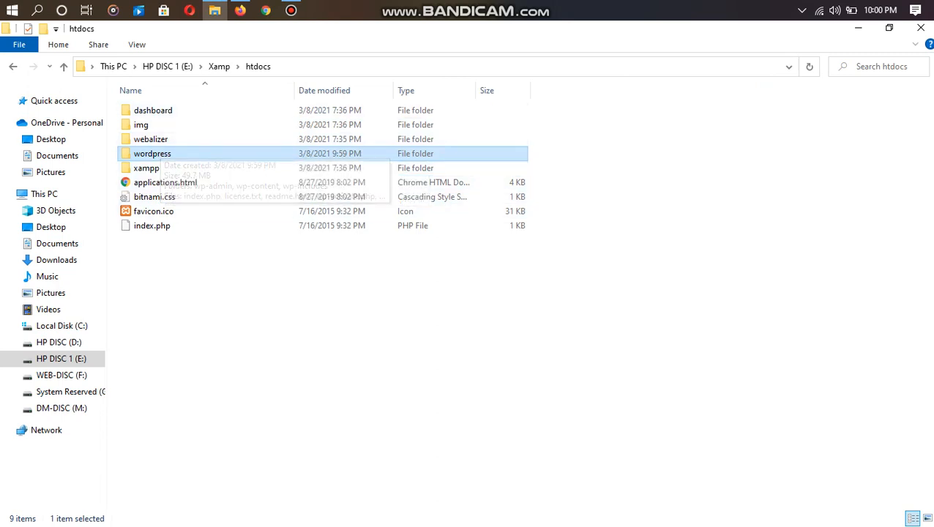
- Minimize File Explorer and Firefox, then launch XAMPP Control Panel from Start
click(857, 28)
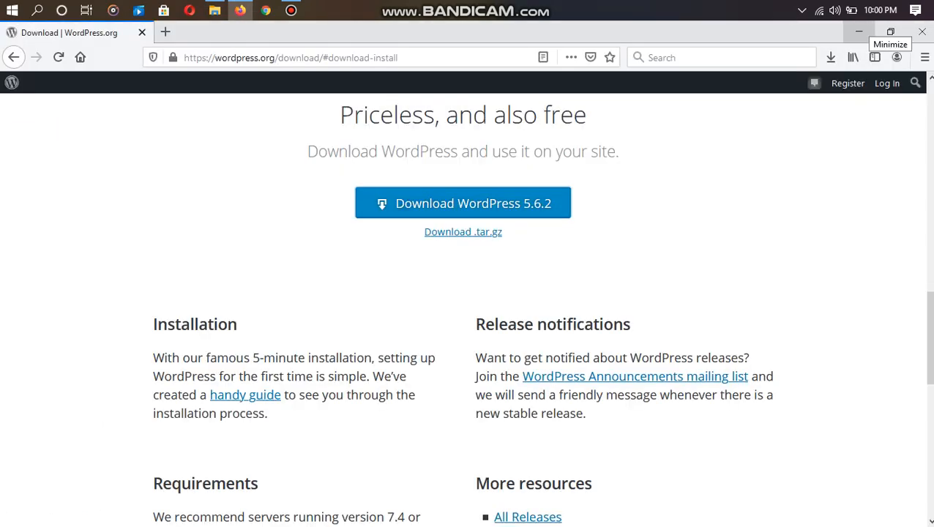
click(858, 31)
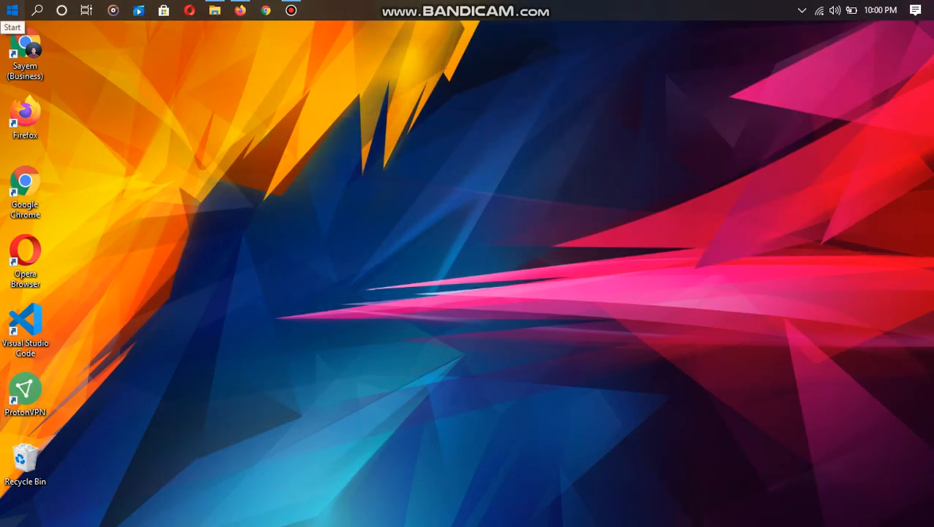
click(12, 10)
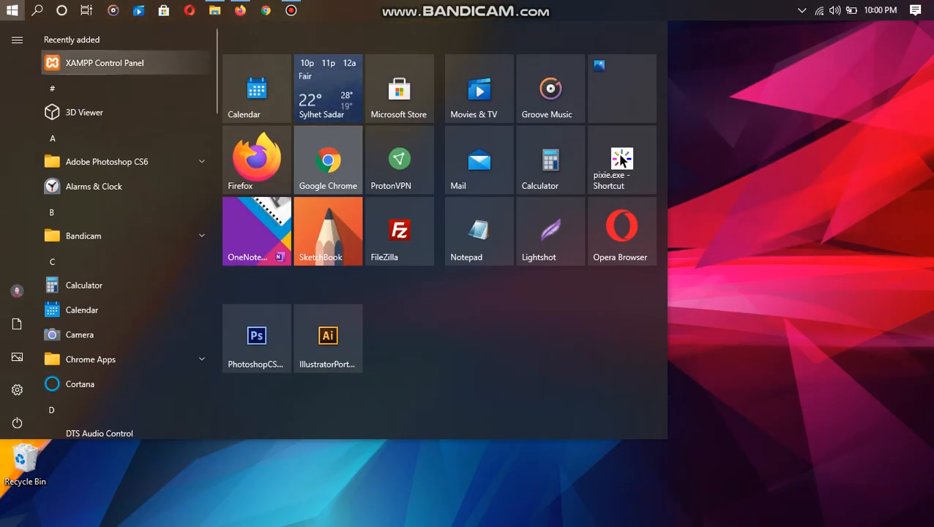
click(621, 160)
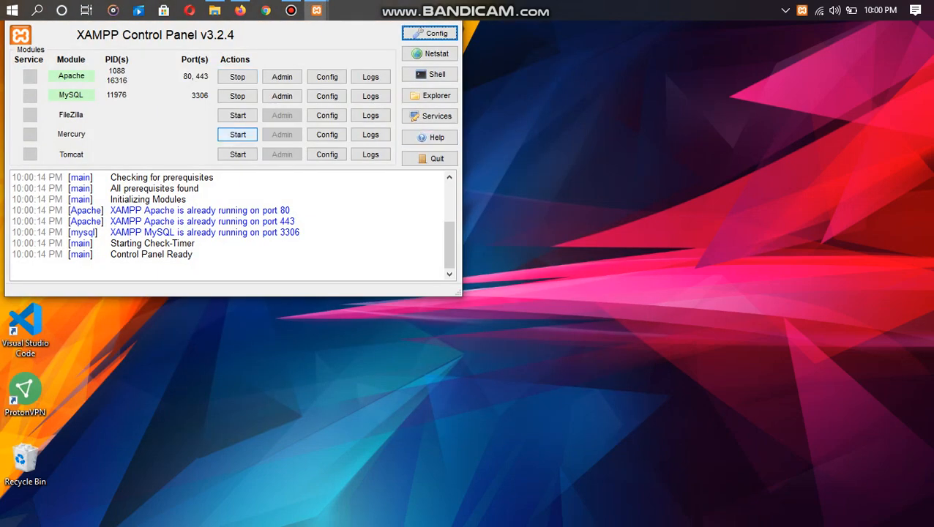
- Stop Apache and MySQL and close the duplicate control panel windows
click(238, 77)
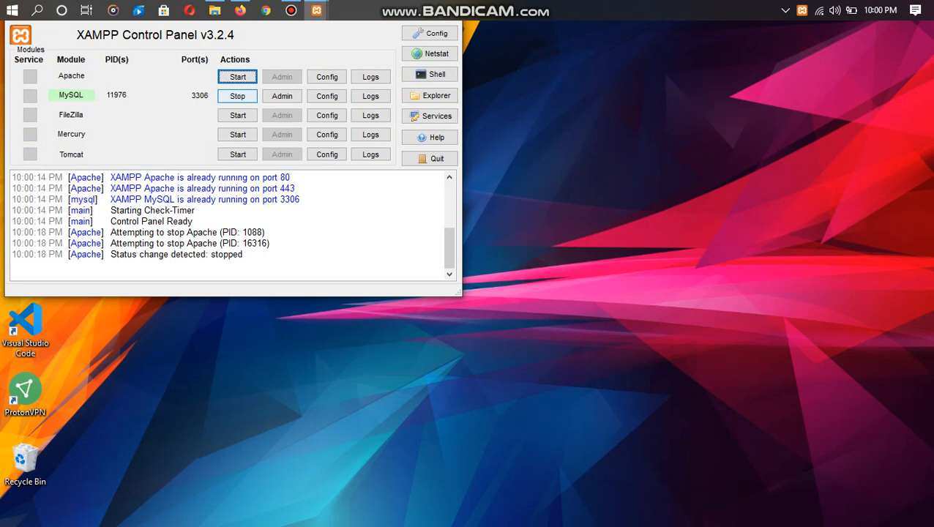
click(237, 96)
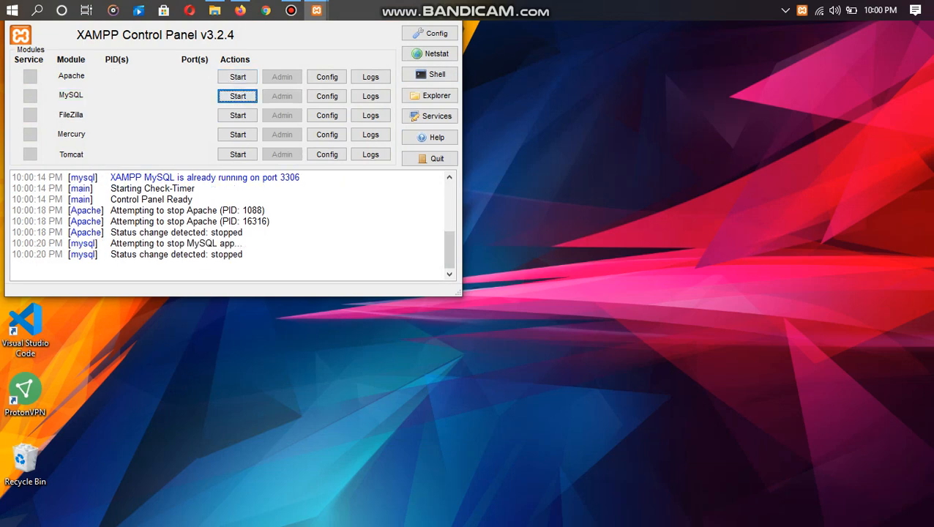
mouse_move(316, 10)
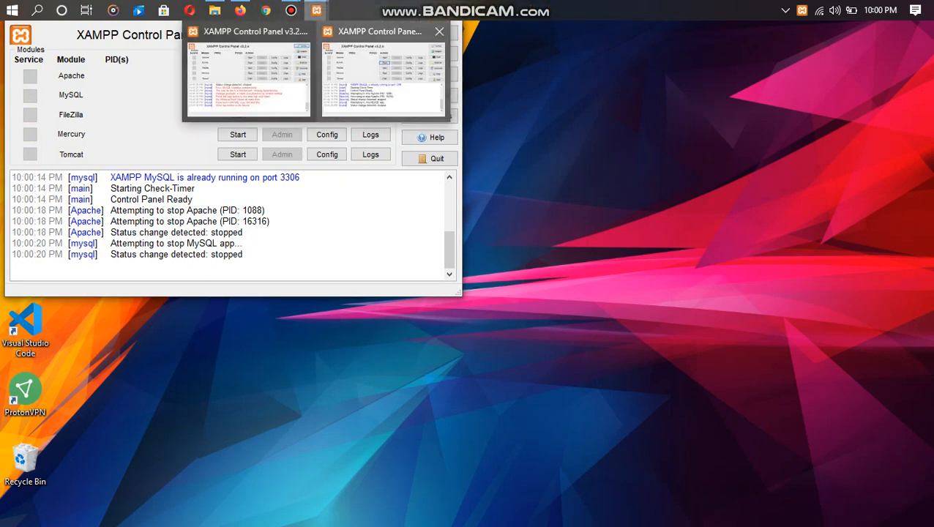
click(439, 31)
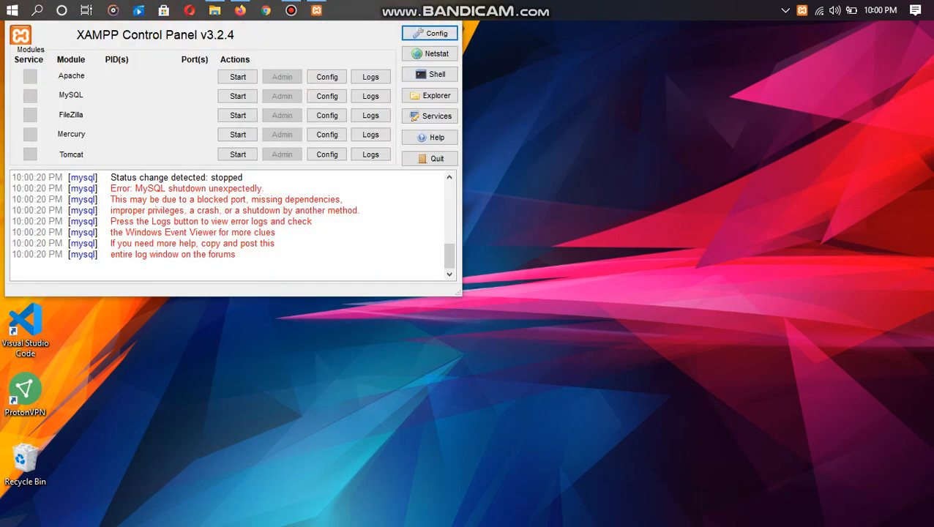
mouse_move(316, 11)
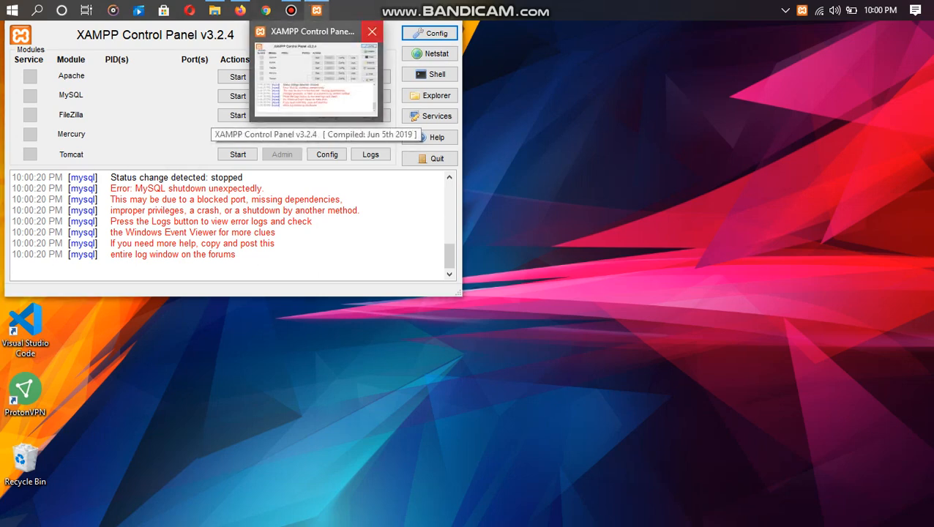
click(371, 30)
- Relaunch XAMPP Control Panel from the Start menu
click(12, 10)
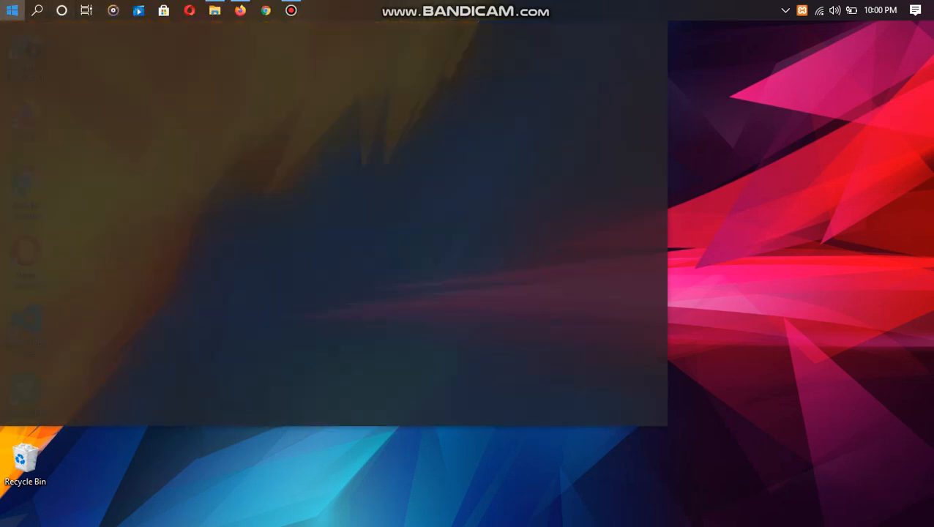
click(88, 87)
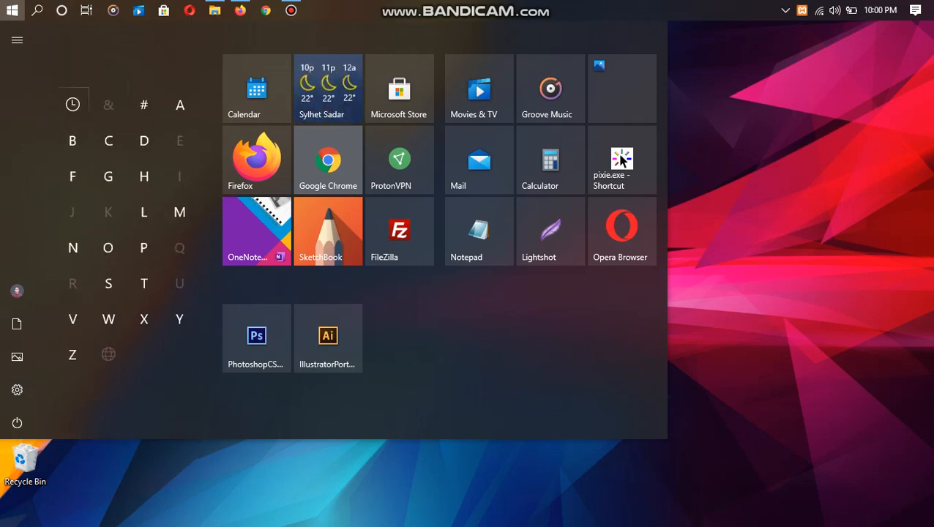
click(731, 172)
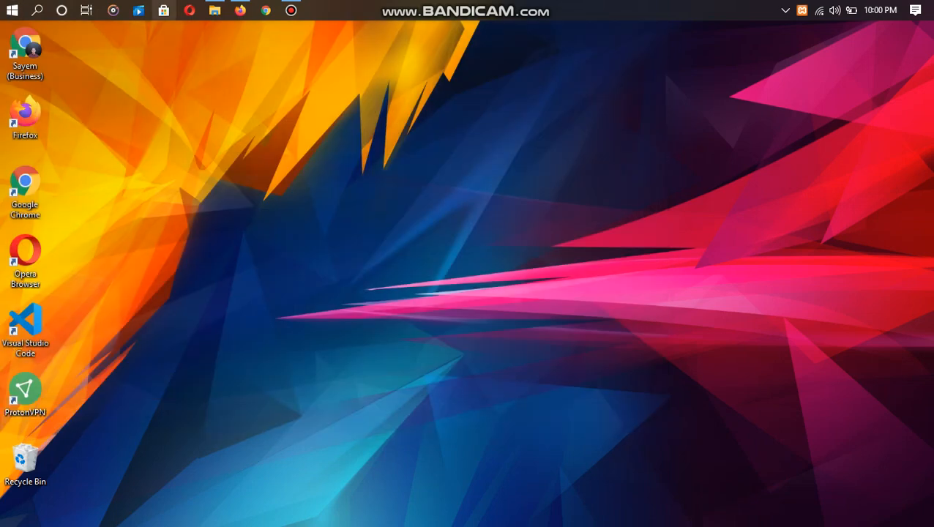
click(12, 10)
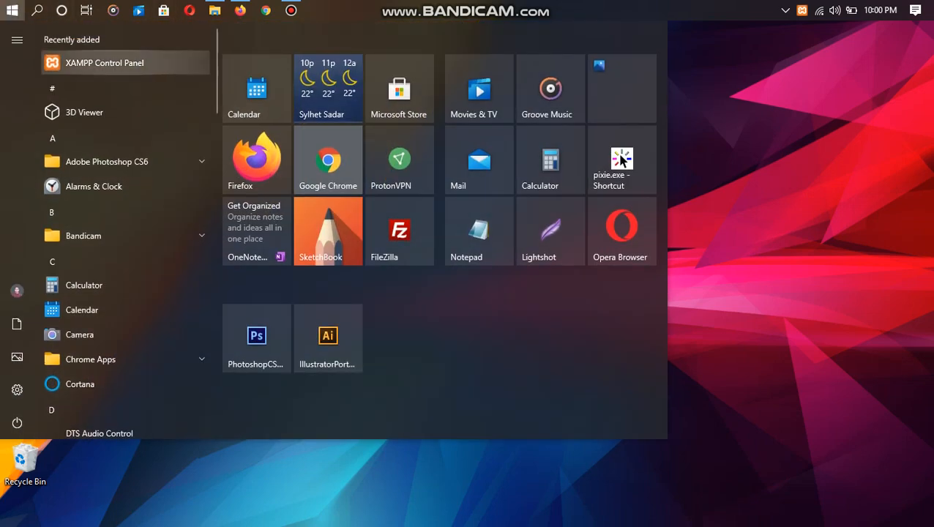
click(105, 63)
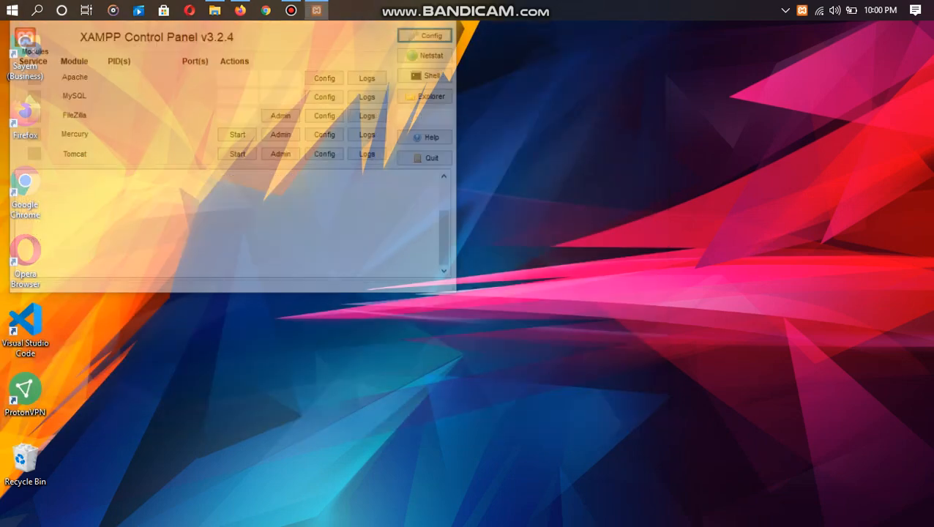
- Close the duplicate window, then start Apache (ports 80, 443) and MySQL (port 3306)
mouse_move(316, 11)
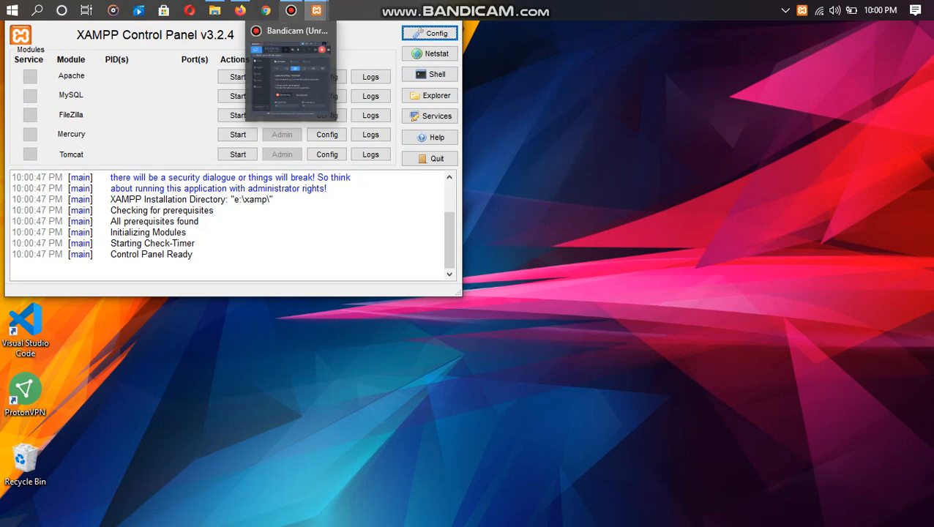
click(435, 31)
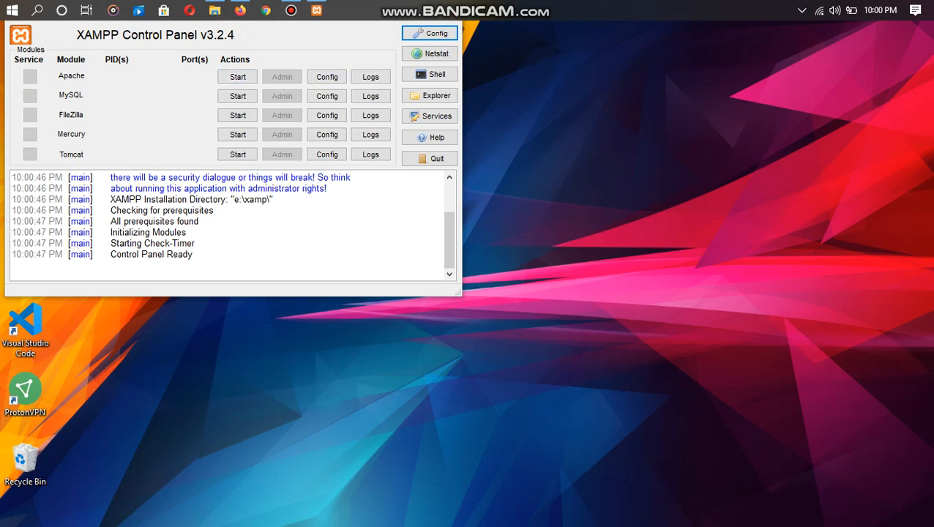
click(238, 77)
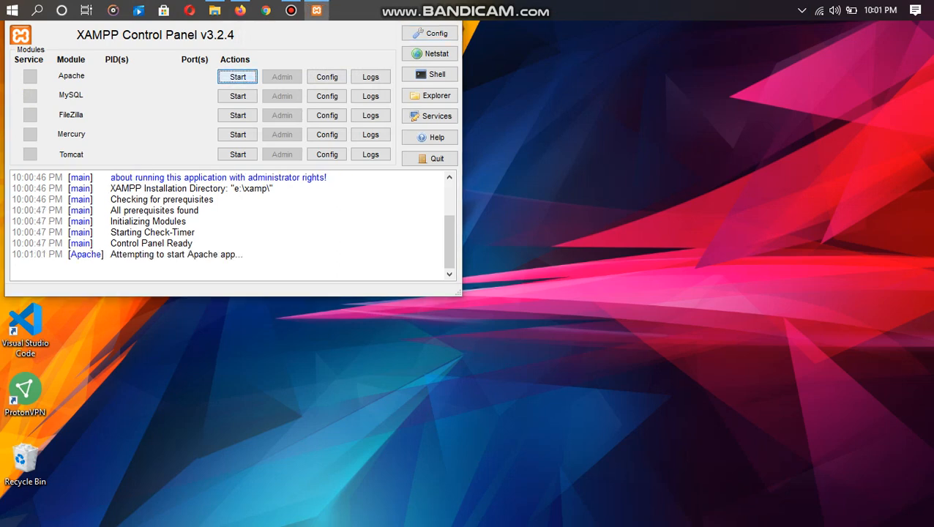
click(237, 96)
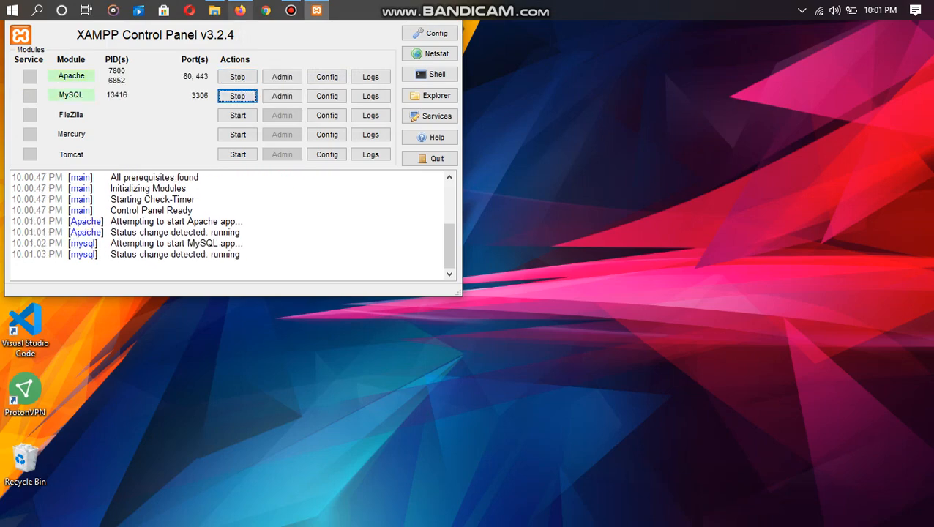
- In a new Firefox tab, load localhost/phpmyadmin/ to reach phpMyAdmin 5.0.4
click(240, 10)
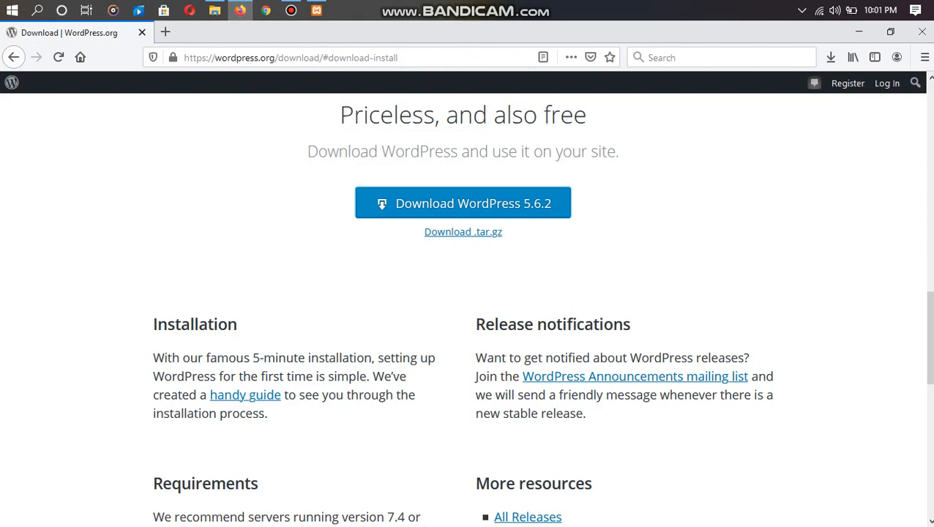
click(165, 31)
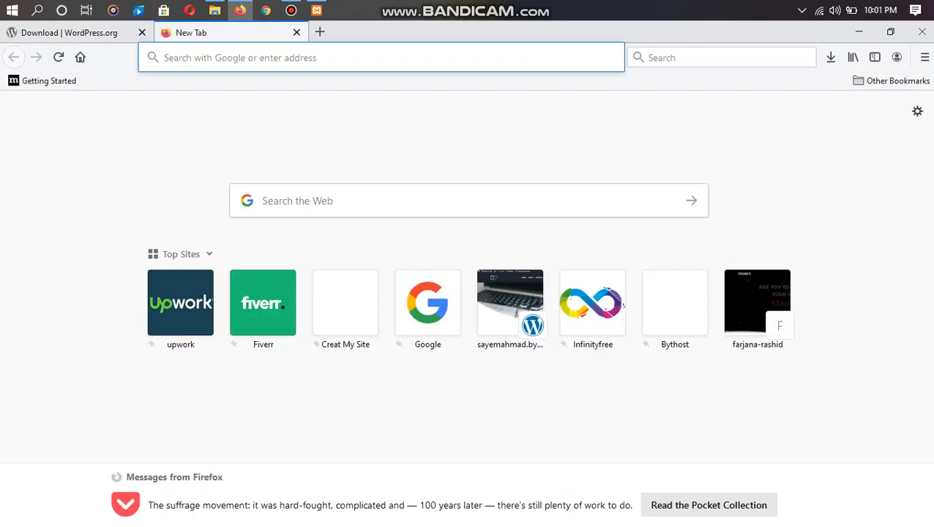
text(lo)
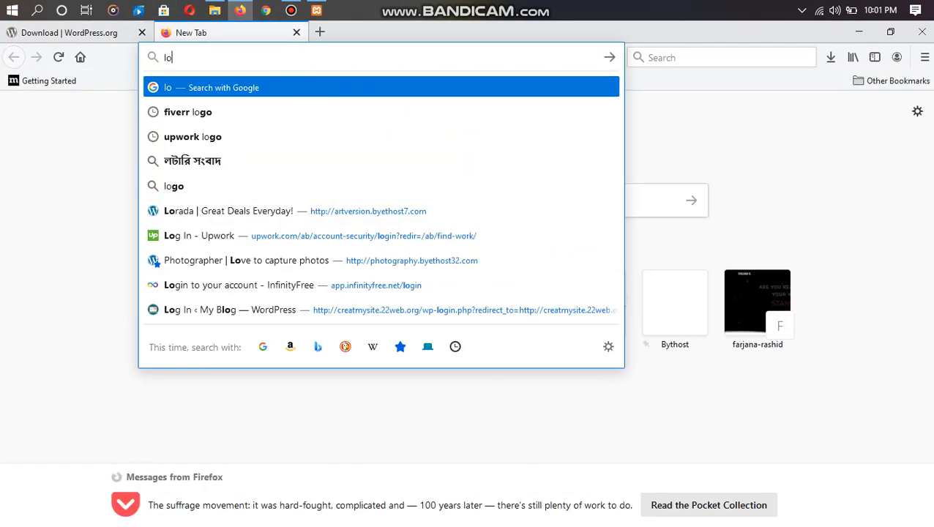
text(ca)
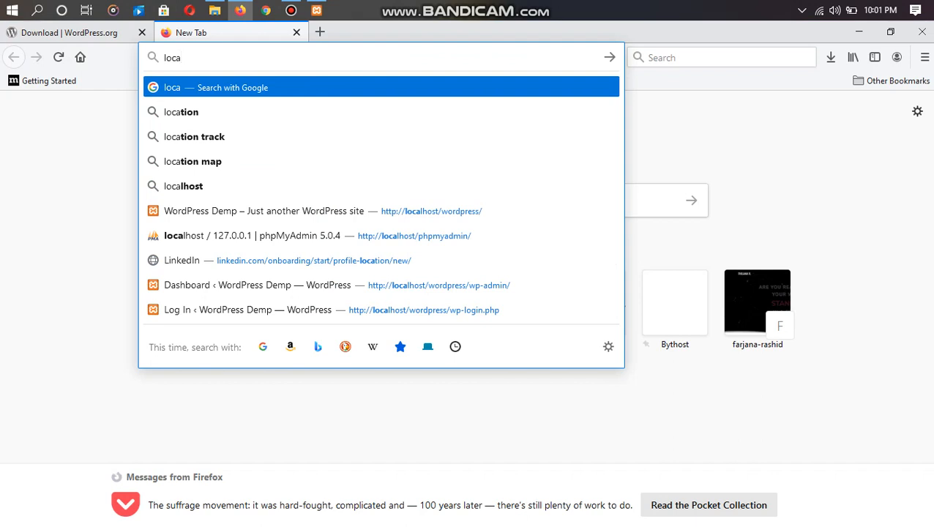
key(Down)
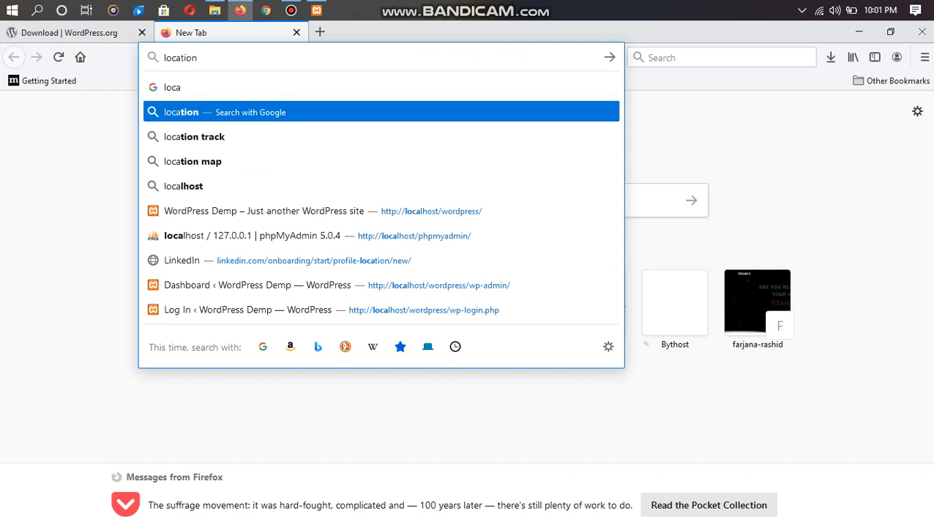
key(Up)
text(a)
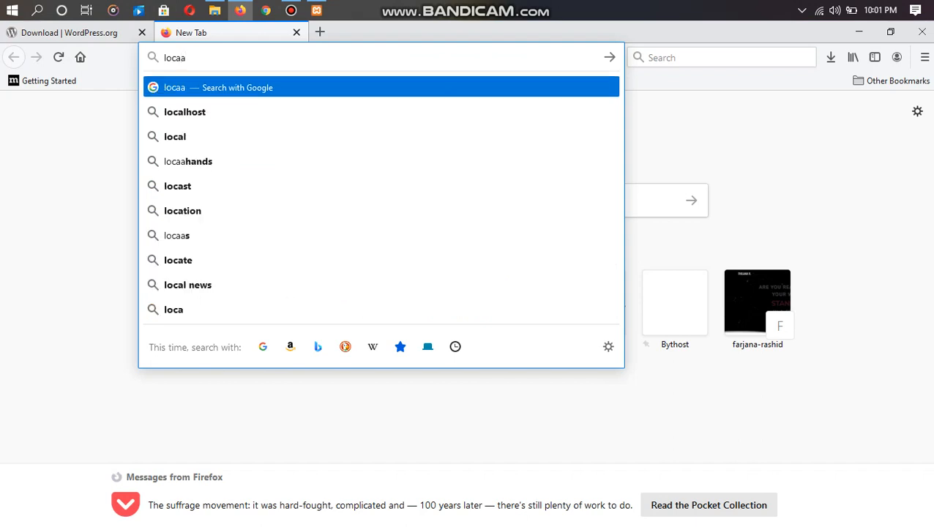
key(Down)
text(/)
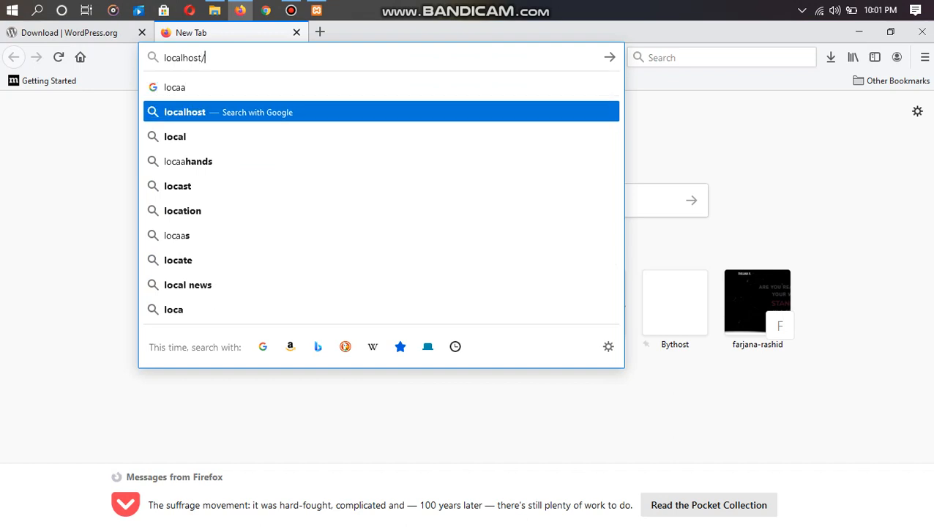
text(p)
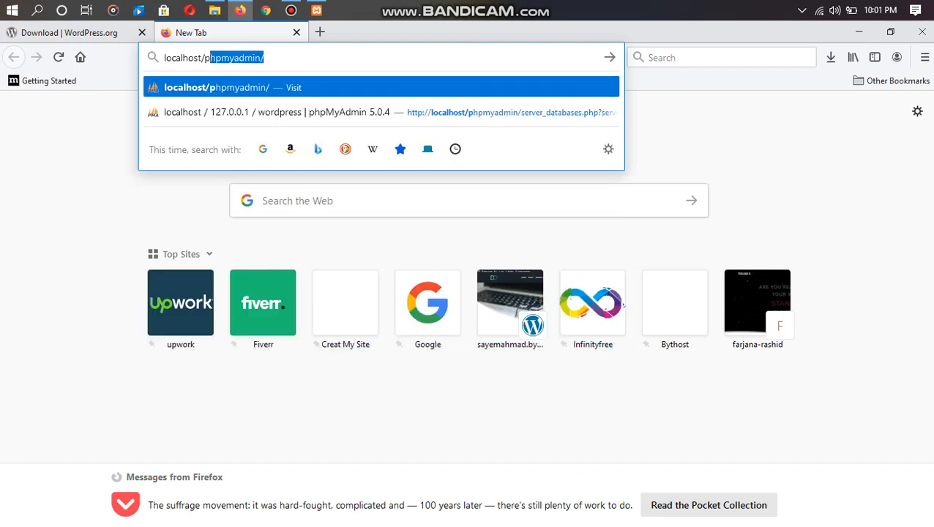
key(Right)
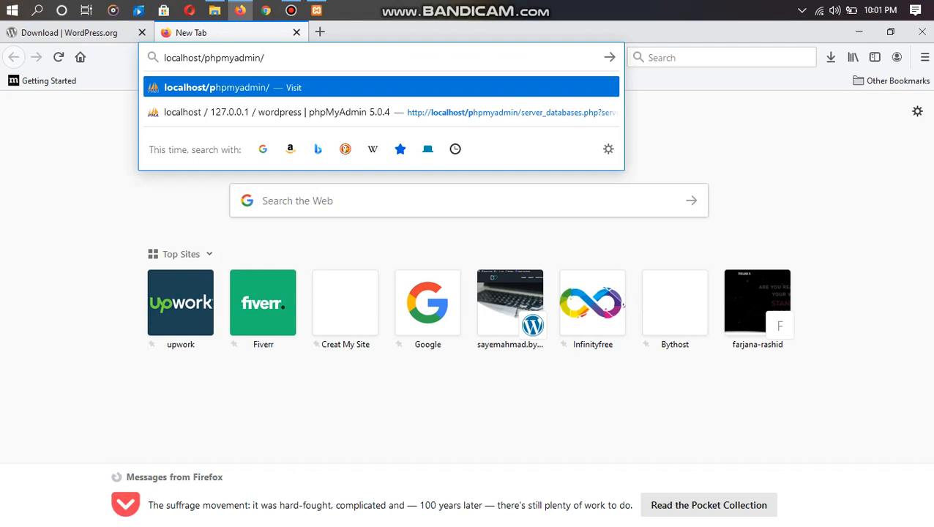
key(Return)
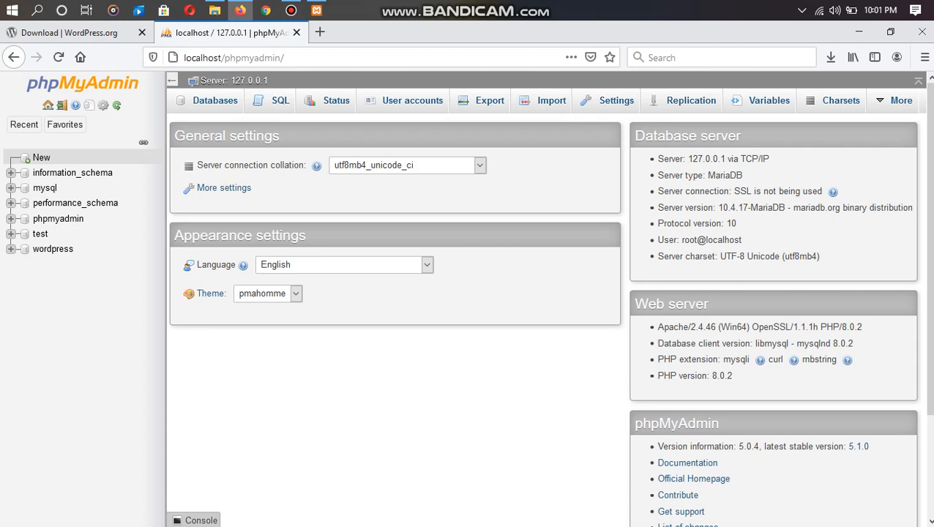
- Create an empty phpMyAdmin database named 'wordpress website' and close the phpMyAdmin tab
click(41, 157)
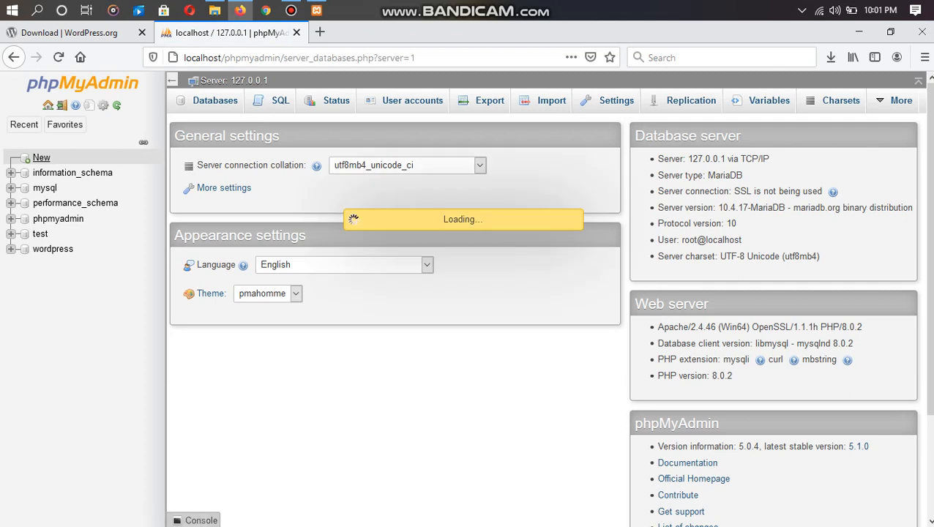
click(242, 200)
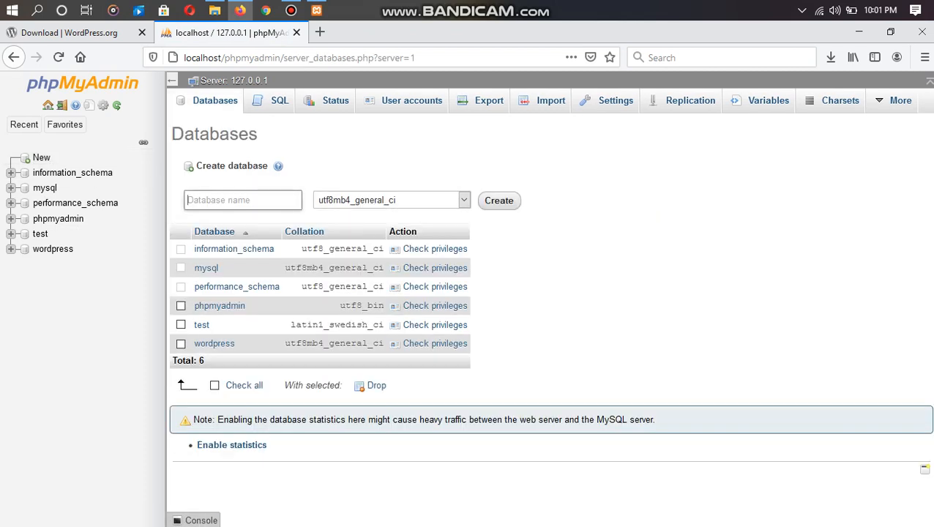
text(word)
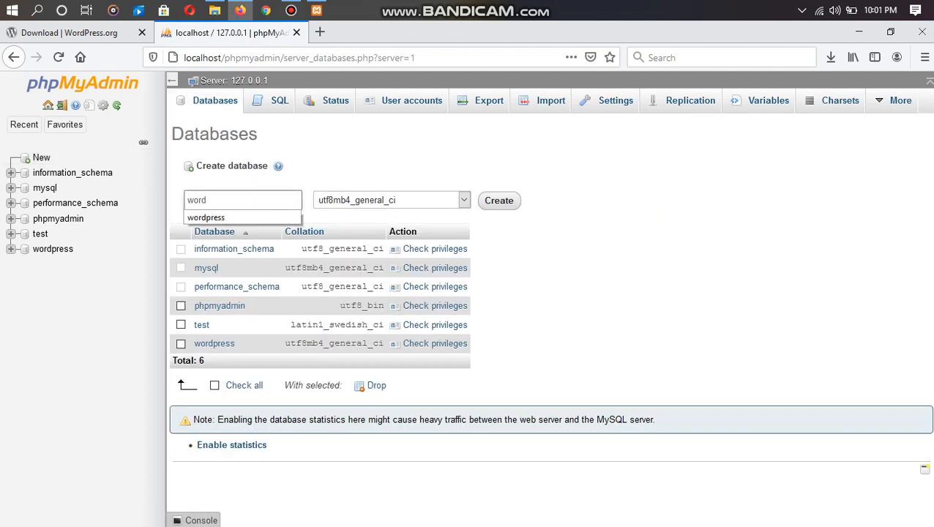
text(press webs)
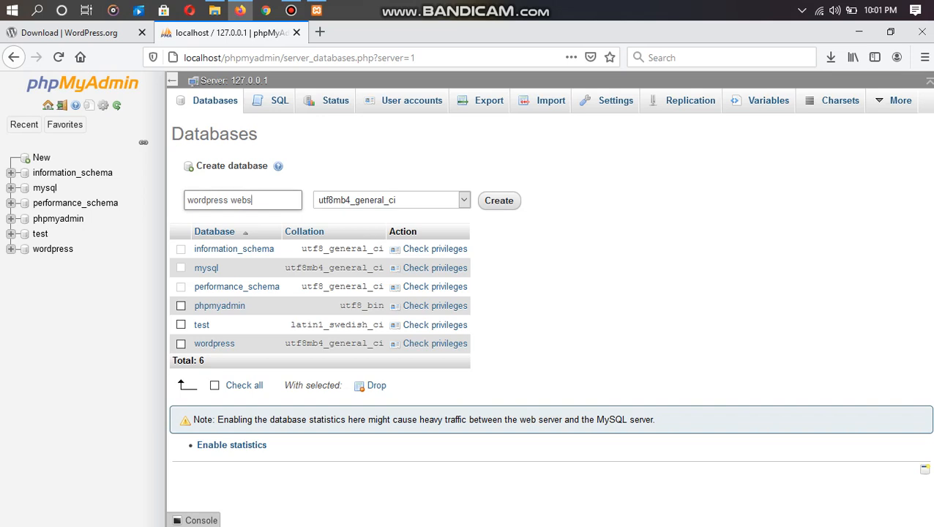
text(ite)
key(Return)
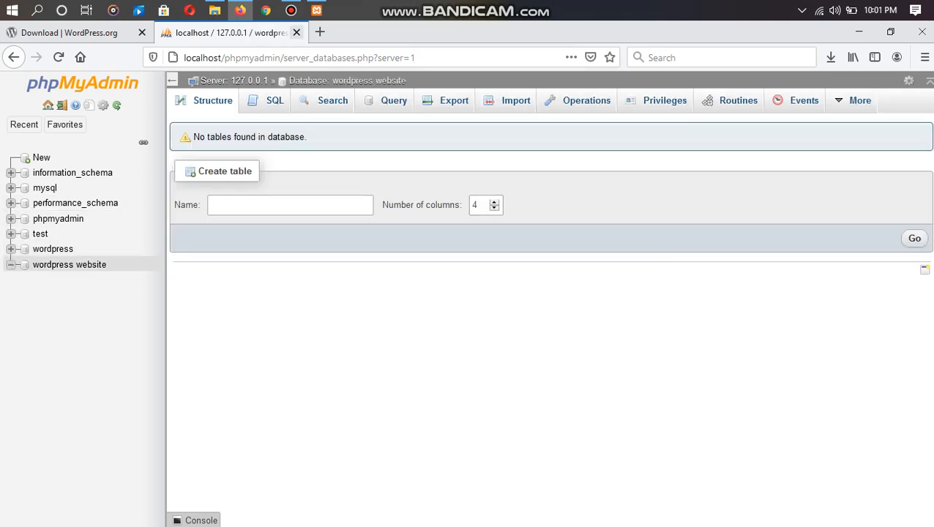
click(295, 32)
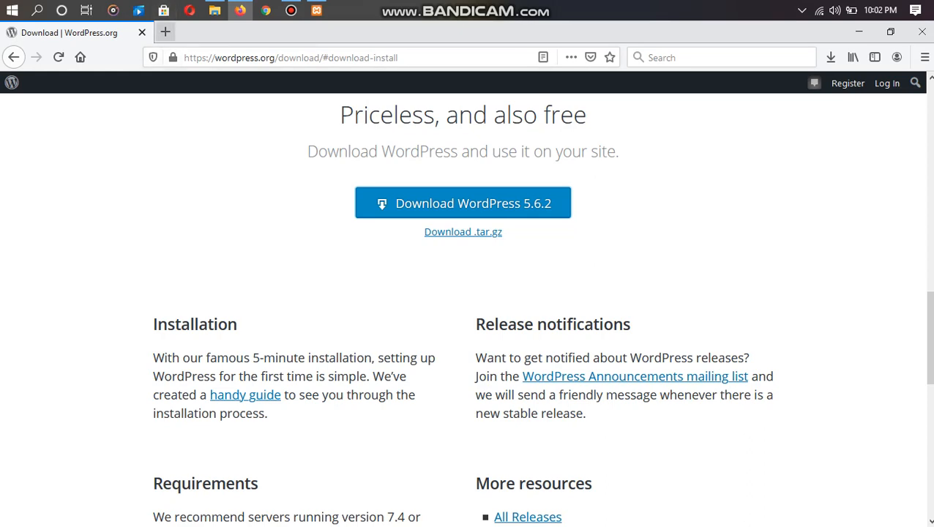
- Load localhost/wordpress/ in a new tab and scroll through the installer's language list
click(166, 33)
click(220, 58)
text(loca)
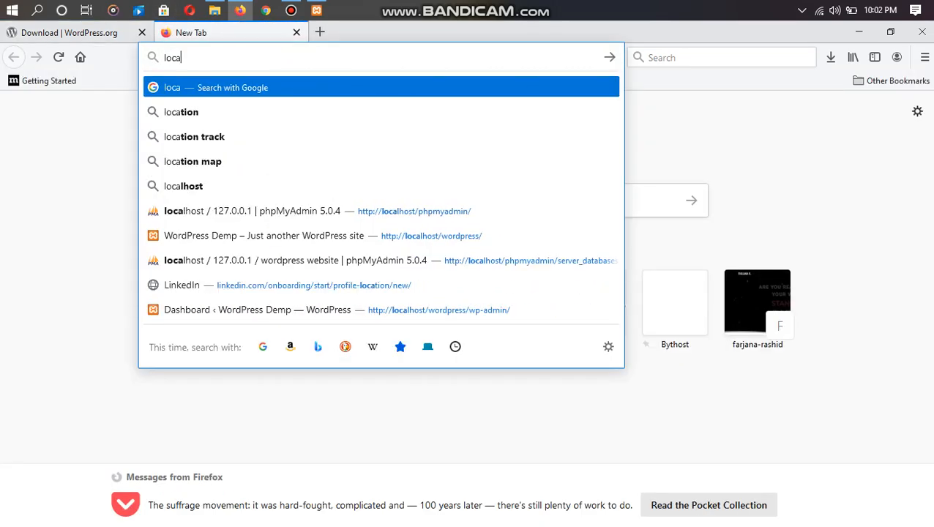
text(l)
key(Down)
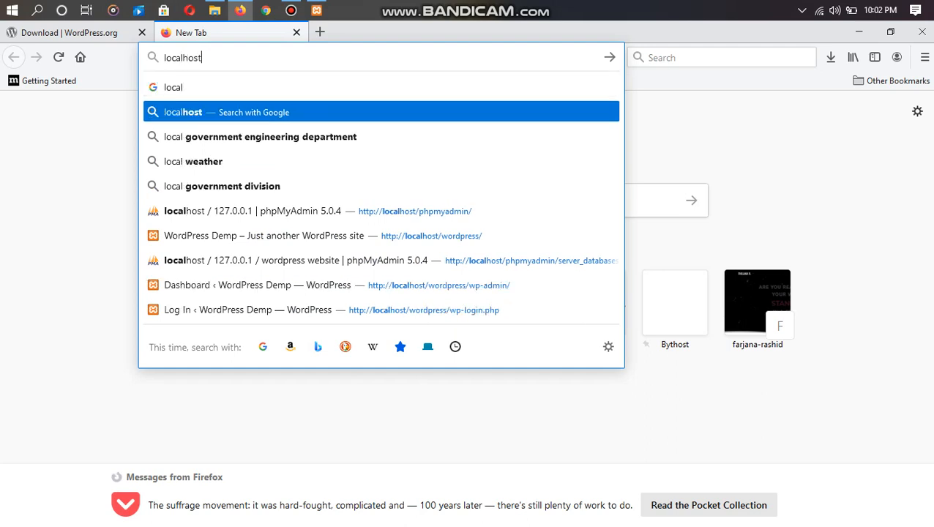
text(/word)
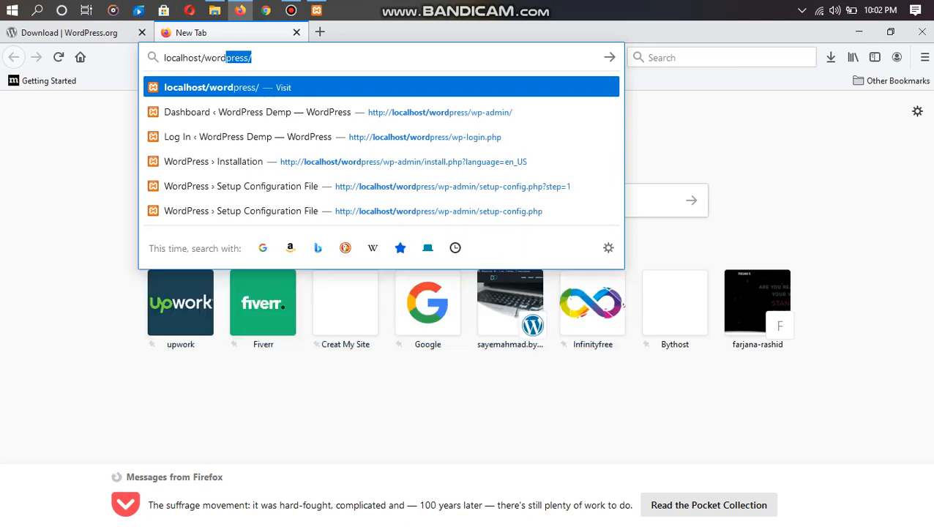
key(Right)
key(Return)
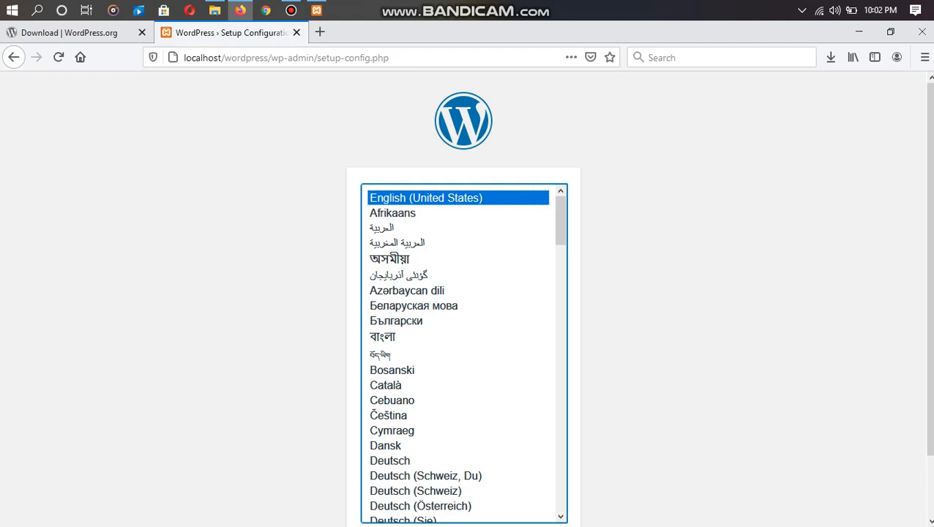
scroll(467, 292, down, 2)
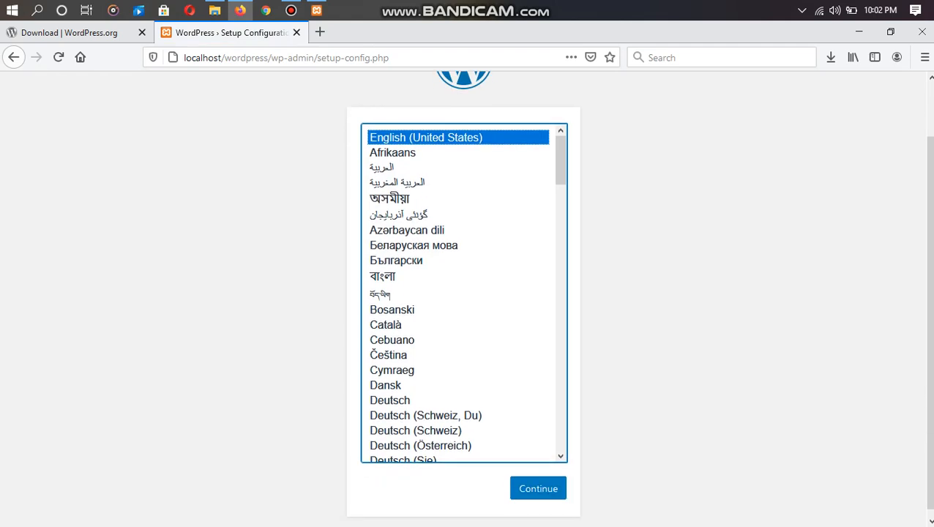
- Continue in English (United States), set database name 'wordpress website' and username root
click(537, 488)
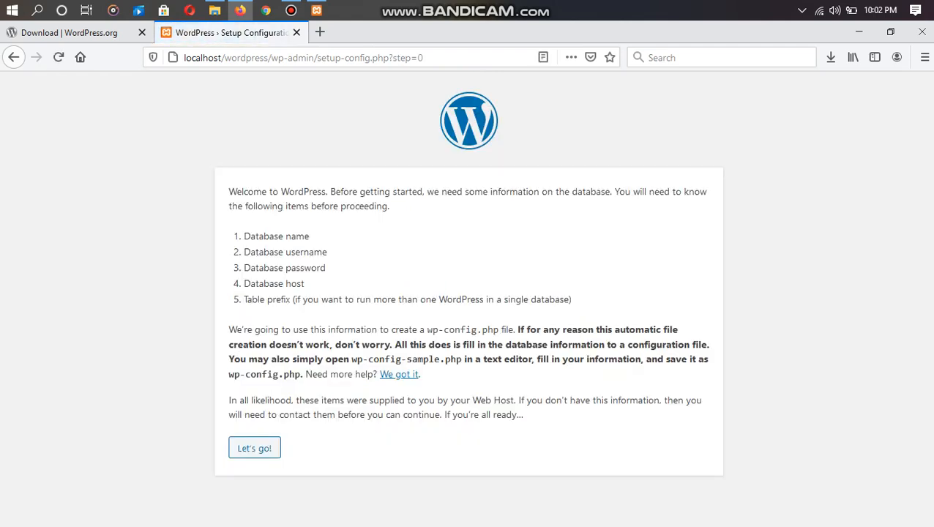
click(254, 448)
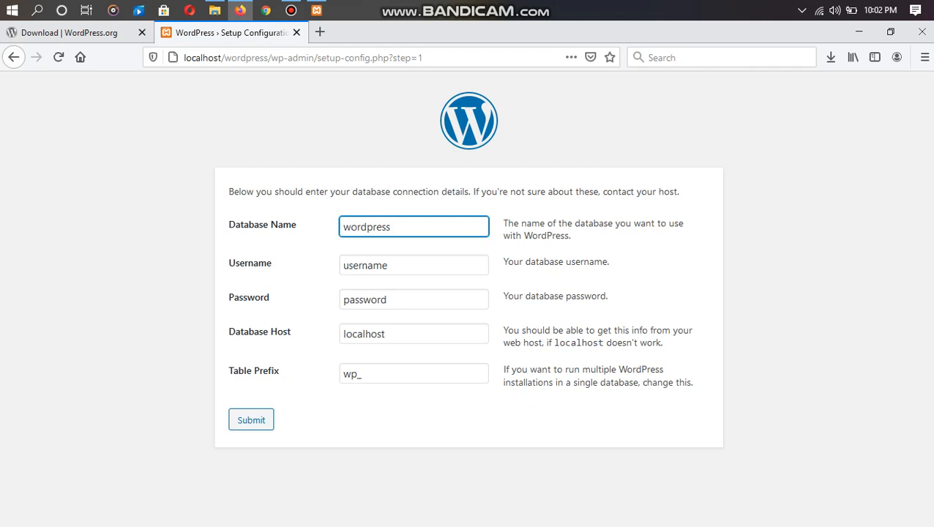
text(website)
click(395, 265)
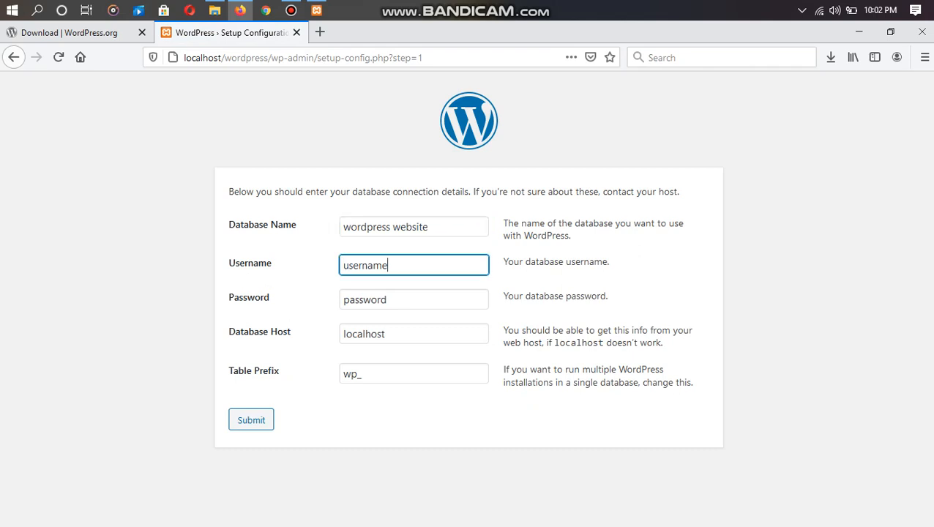
key(BackSpace)
key(BackSpace)
key(BackSpace)
key(BackSpace)
key(BackSpace)
key(BackSpace)
key(BackSpace)
key(BackSpace)
text(roo)
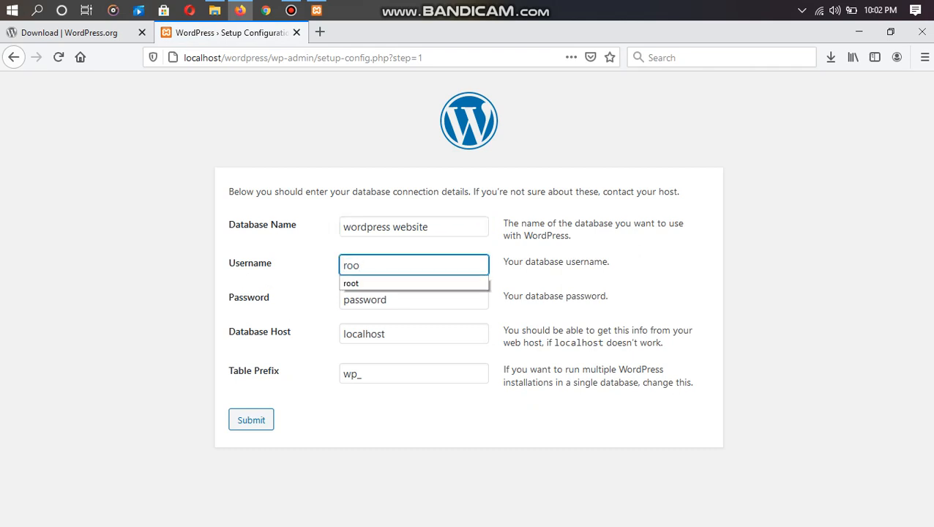
text(t)
- Leave the database password blank, submit the connection details, and run the installation
click(556, 281)
click(409, 299)
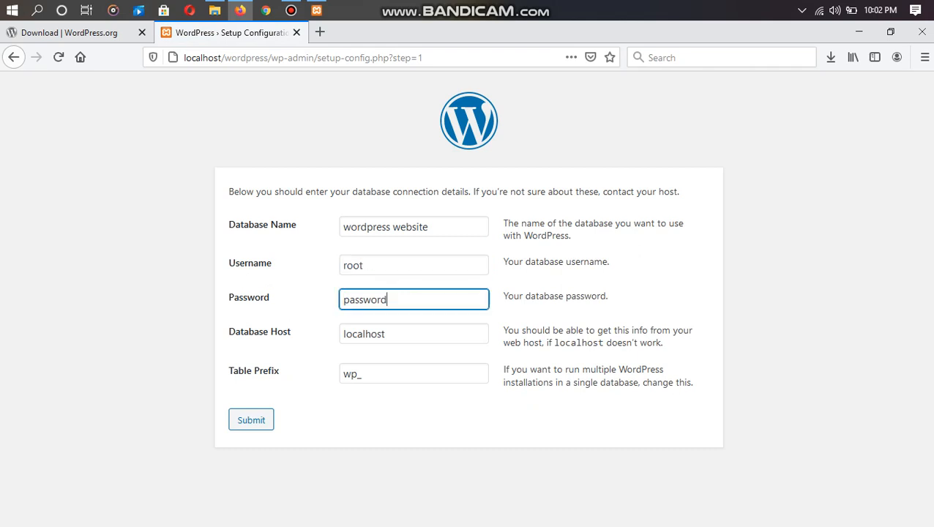
key(BackSpace)
key(BackSpace)
key(BackSpace)
key(BackSpace)
key(BackSpace)
key(BackSpace)
key(BackSpace)
key(BackSpace)
click(555, 311)
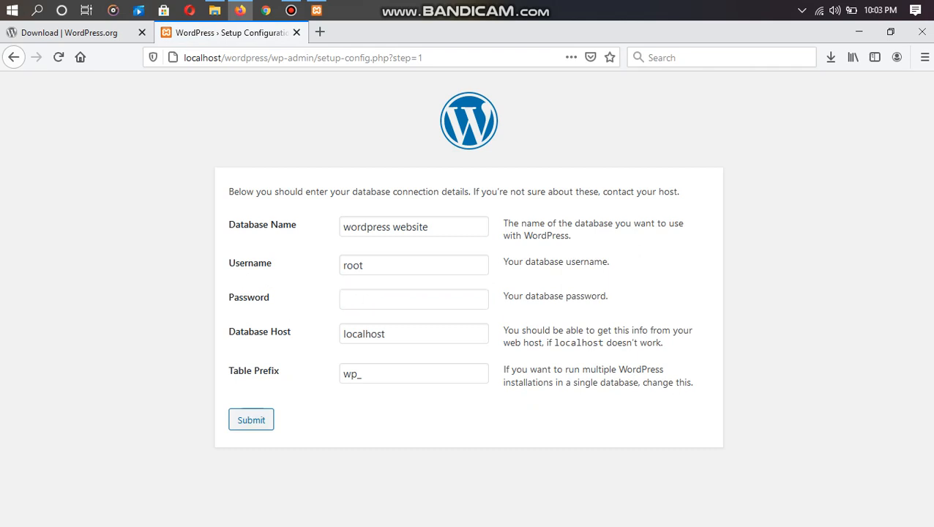
click(251, 419)
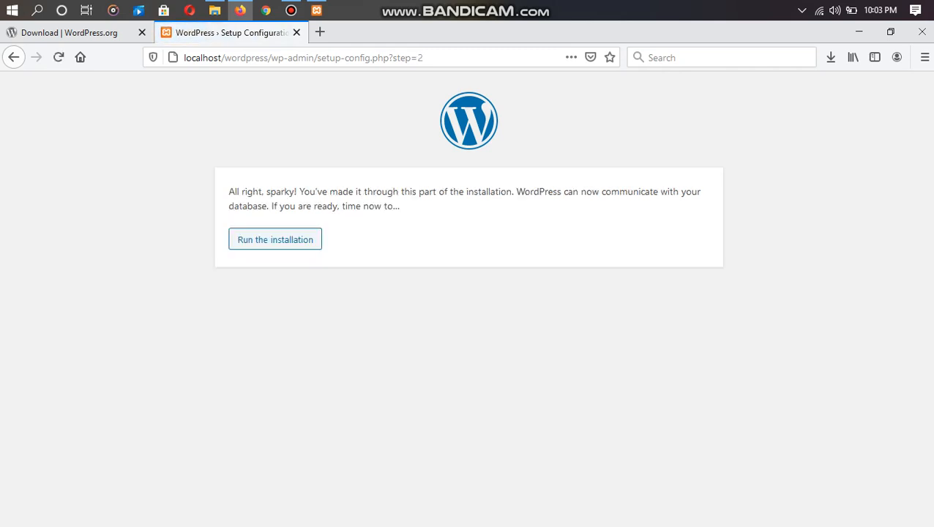
click(275, 239)
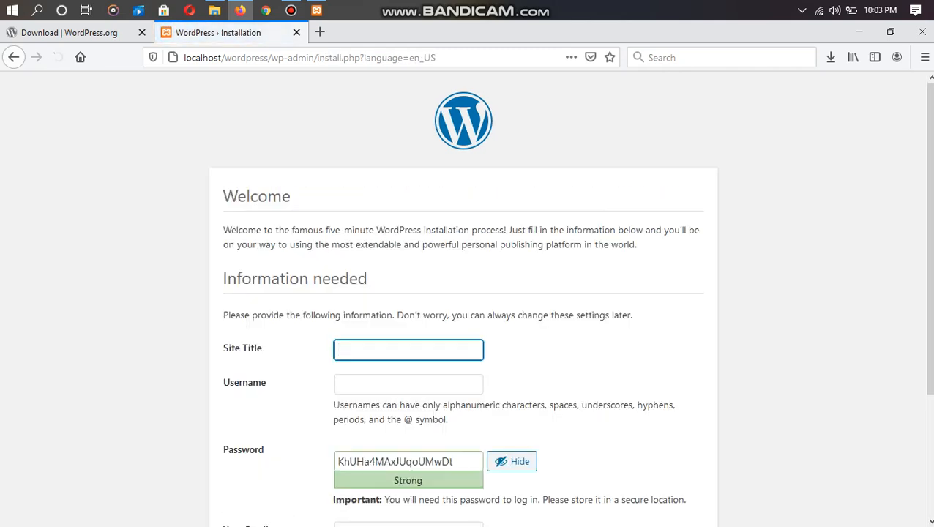
- Enter site title 'WordPress Website' and username 'admin' on the installation form
scroll(463, 299, down, 1)
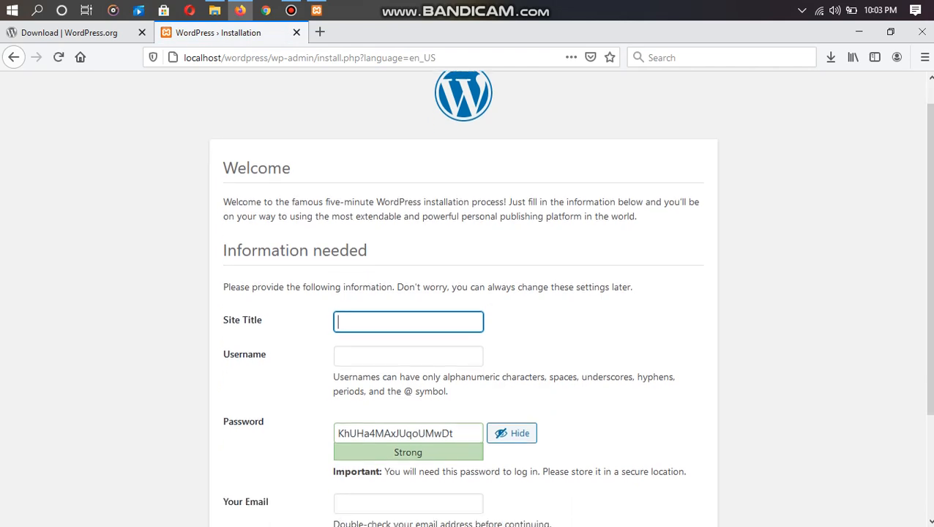
scroll(463, 298, down, 3)
click(407, 235)
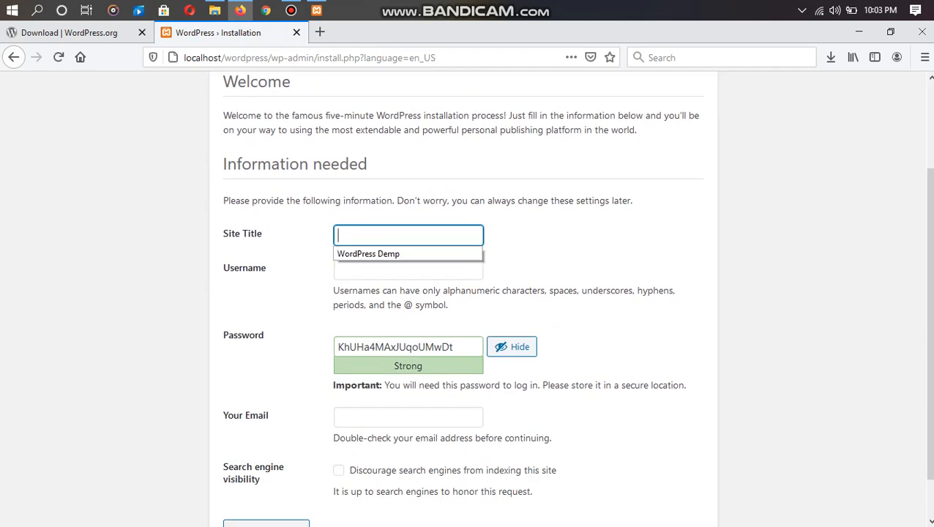
text(WordPress Wen)
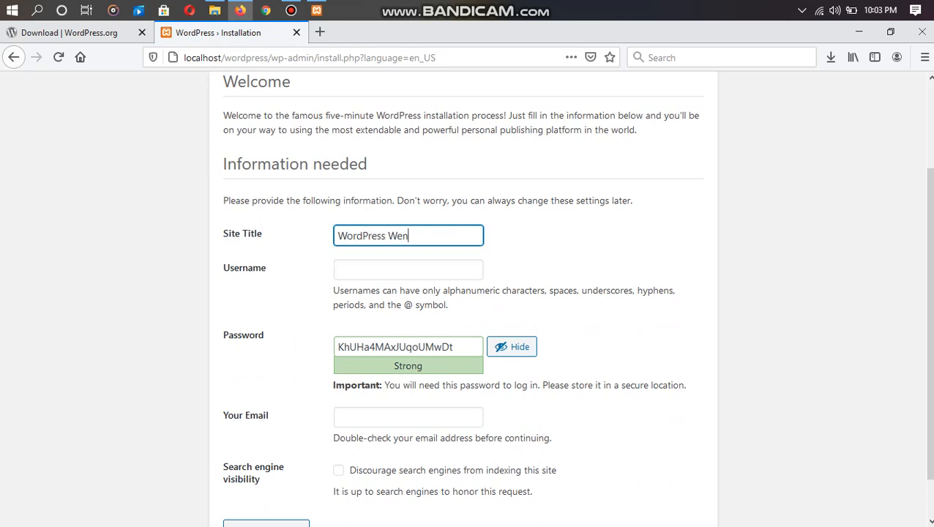
key(BackSpace)
text(bsite)
key(Tab)
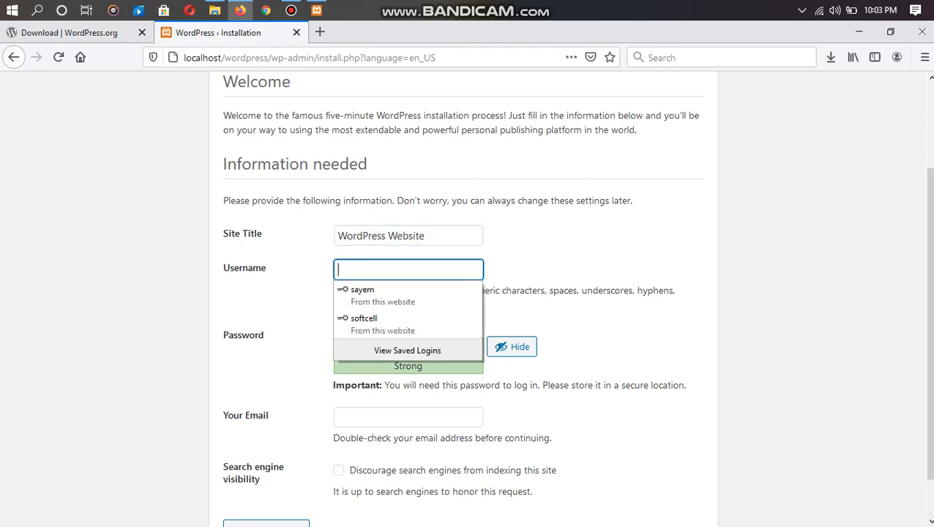
text(admin)
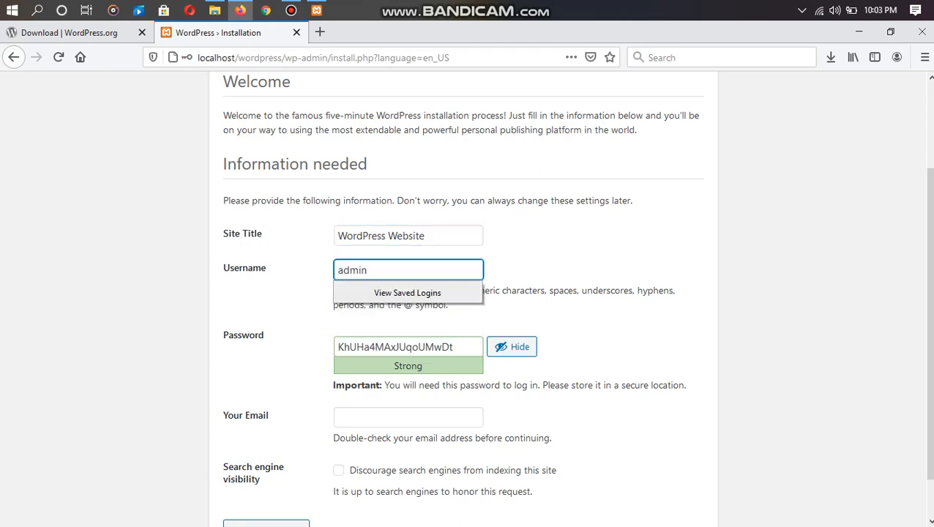
key(Tab)
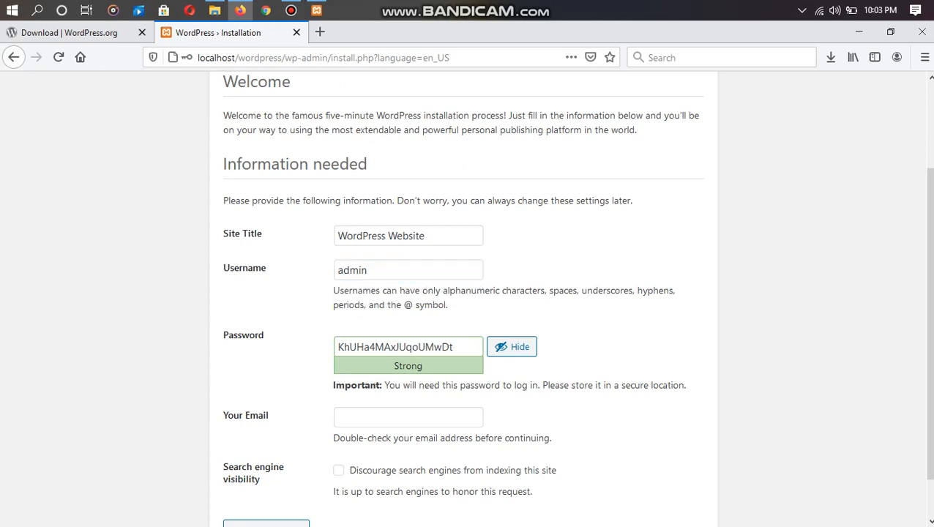
- Set a weak admin password, confirm its use, fill in the e-mail, and install WordPress
key(BackSpace)
key(BackSpace)
key(BackSpace)
key(BackSpace)
key(BackSpace)
key(BackSpace)
key(BackSpace)
key(BackSpace)
key(BackSpace)
key(BackSpace)
key(BackSpace)
key(BackSpace)
key(BackSpace)
key(BackSpace)
key(BackSpace)
key(BackSpace)
key(BackSpace)
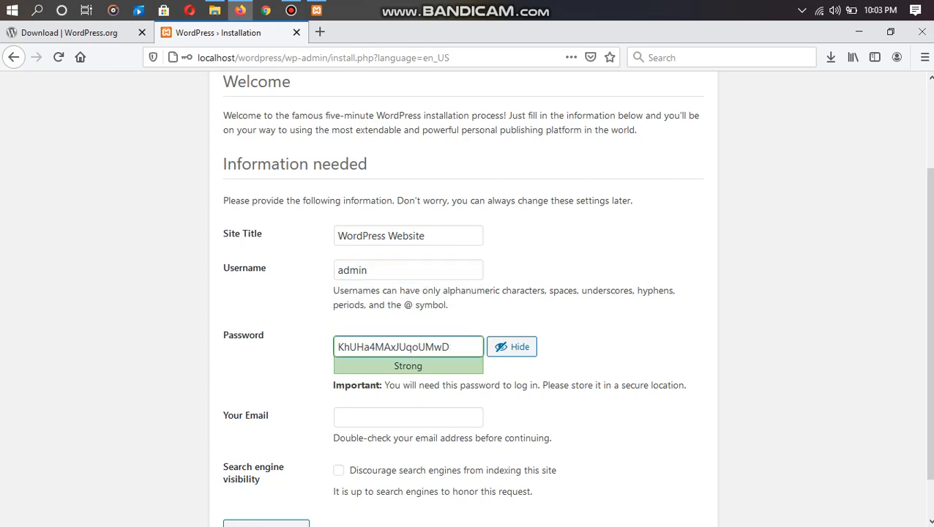
key(BackSpace)
text(admin)
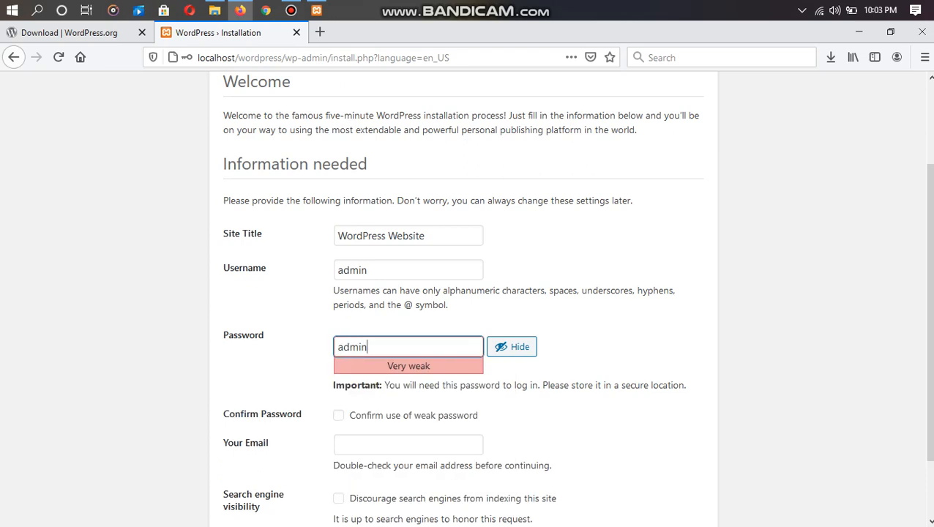
key(Tab)
key(Tab)
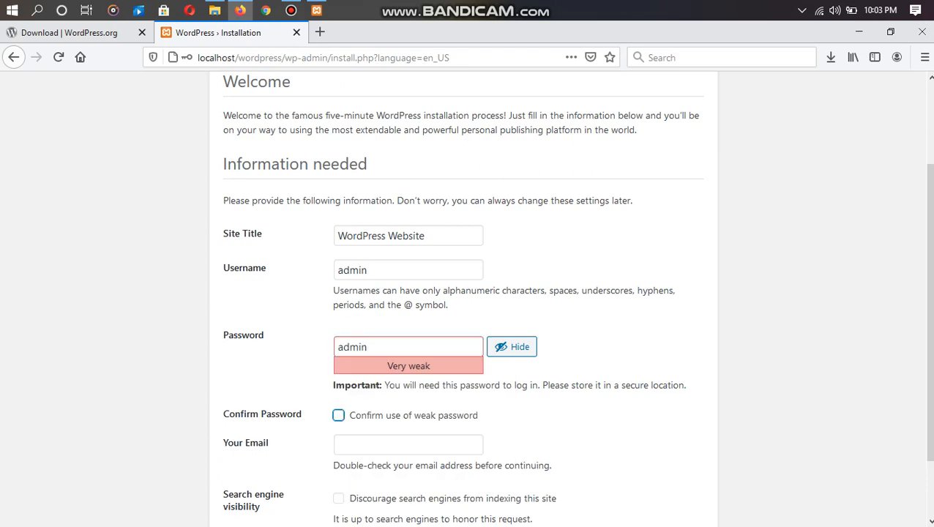
key(space)
scroll(463, 293, down, 2)
key(Tab)
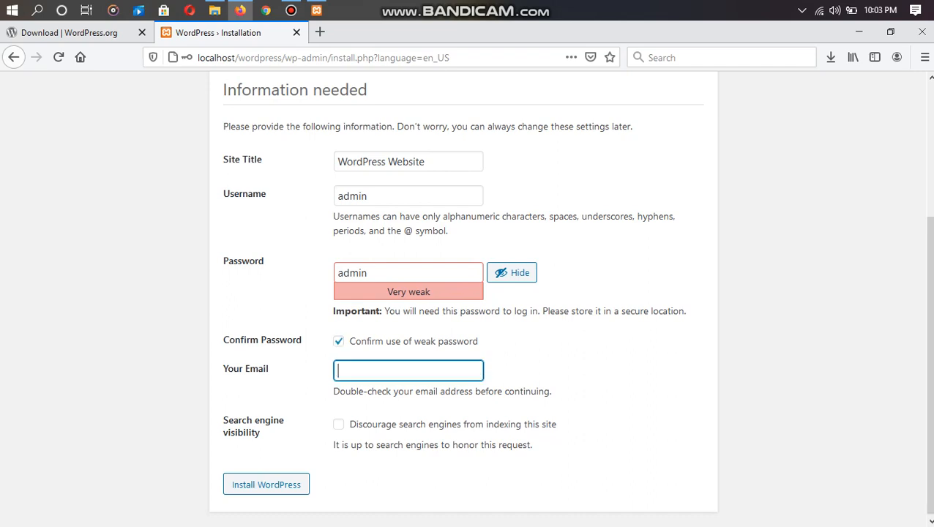
text(its)
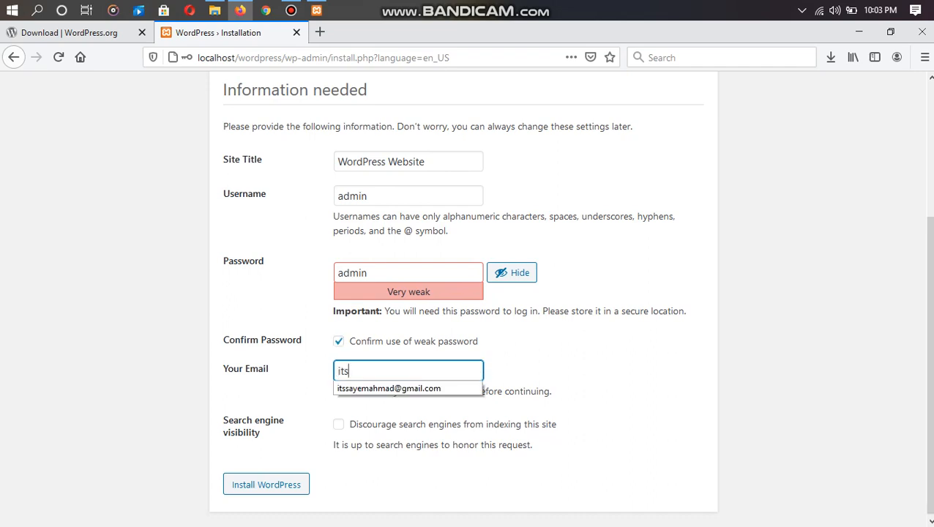
key(Down)
key(Return)
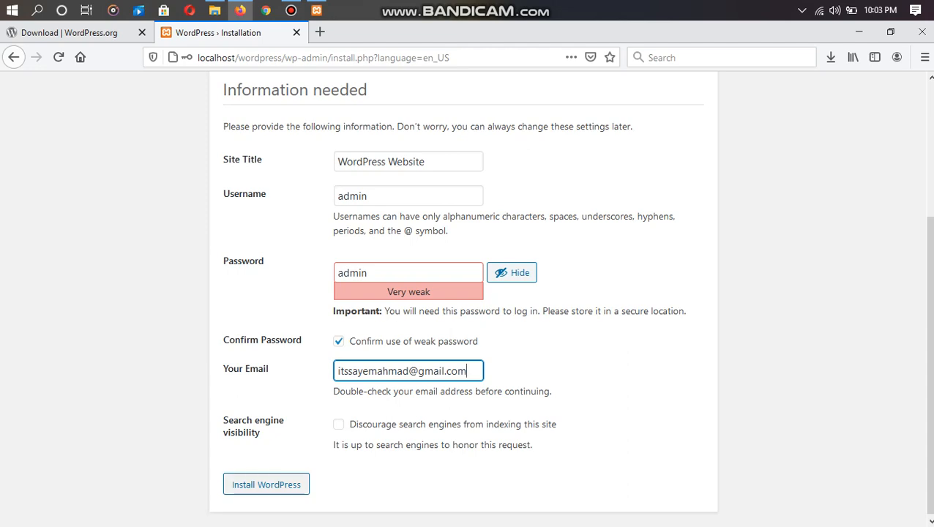
key(Return)
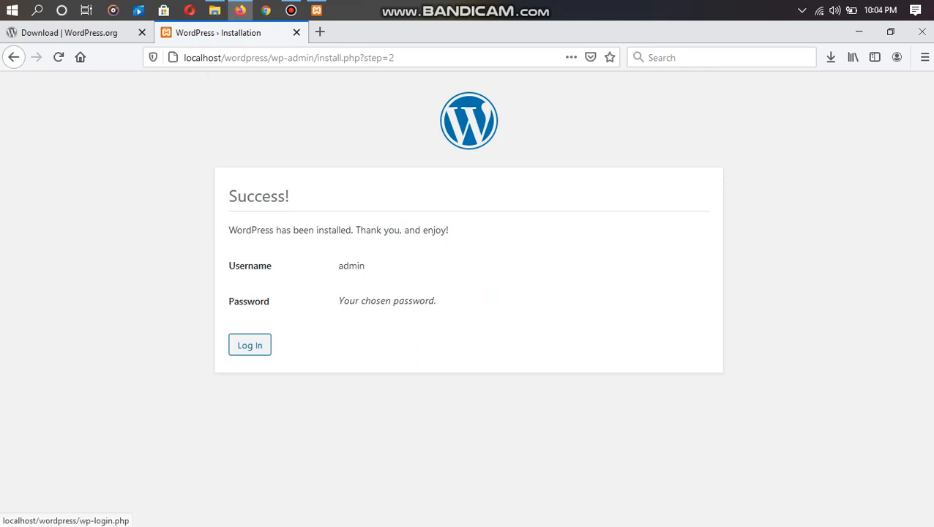
- Log in on wp-login as 'admin' with the saved password to reach the Dashboard
click(250, 345)
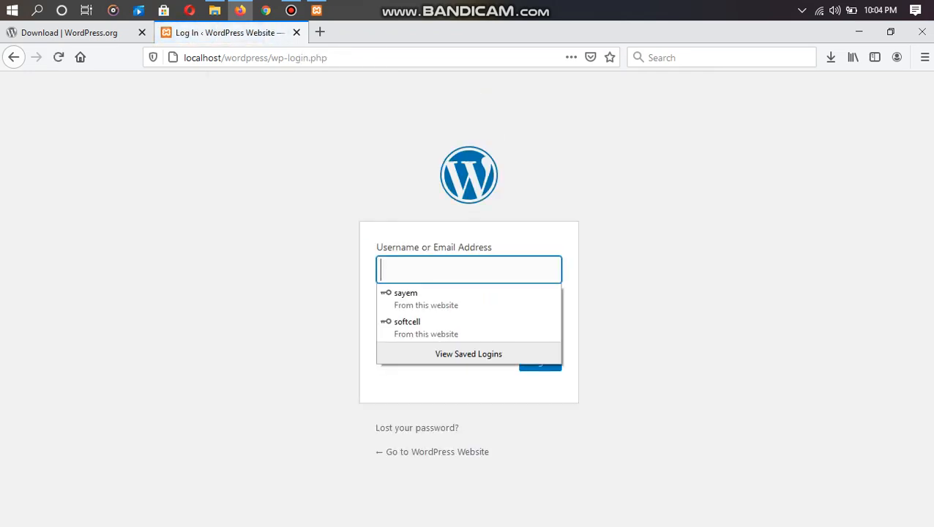
text(admin)
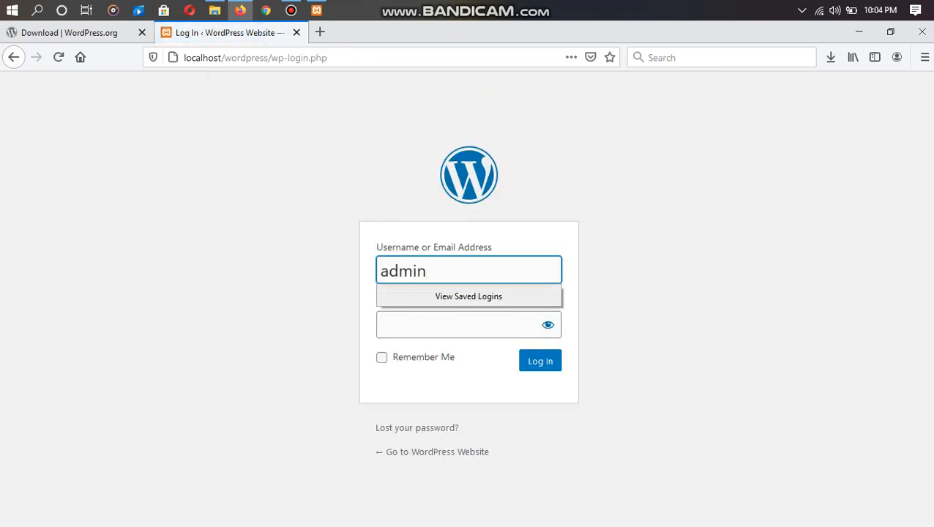
key(Tab)
text(admin)
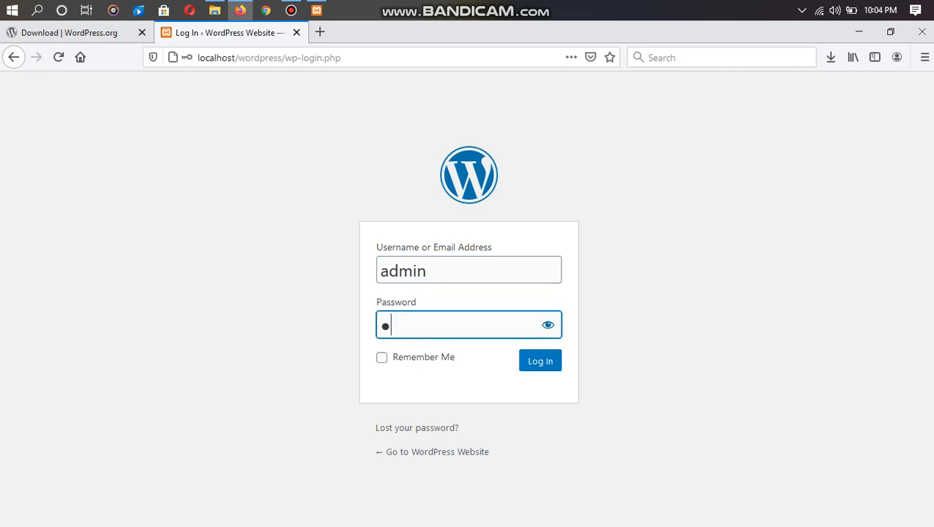
key(Return)
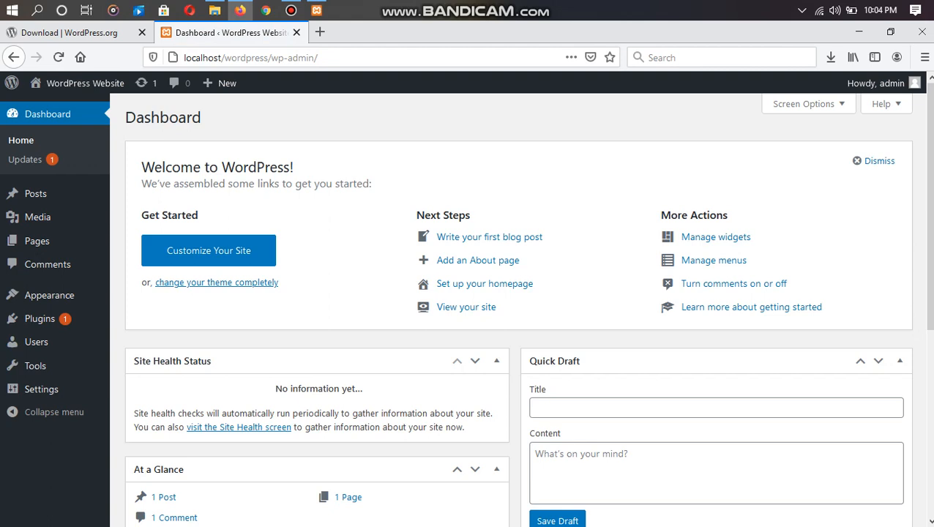
- Open Visit Site in a new tab and scroll through the WordPress Website front page
mouse_move(81, 83)
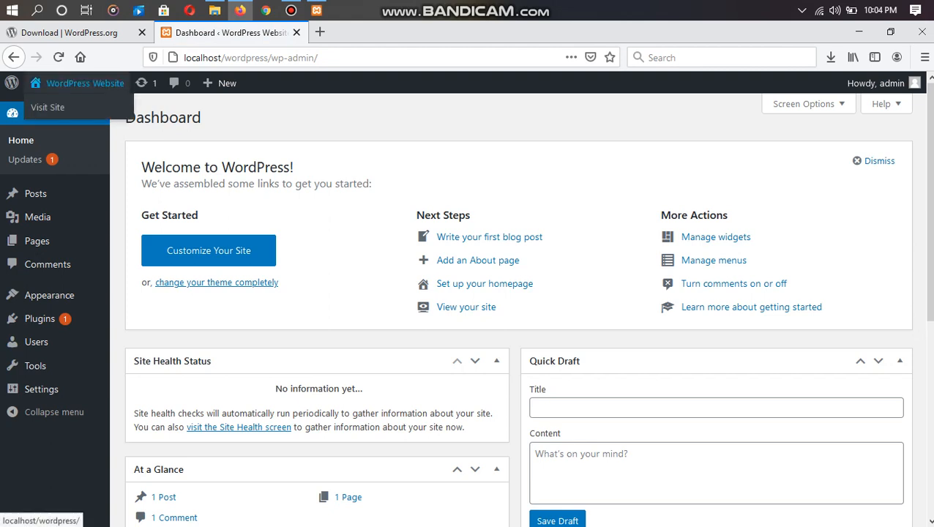
right_click(69, 107)
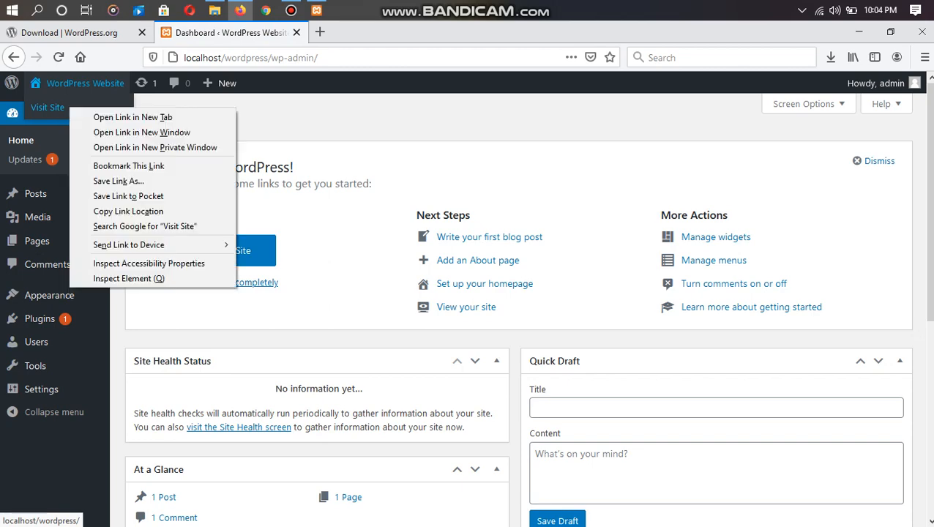
click(110, 117)
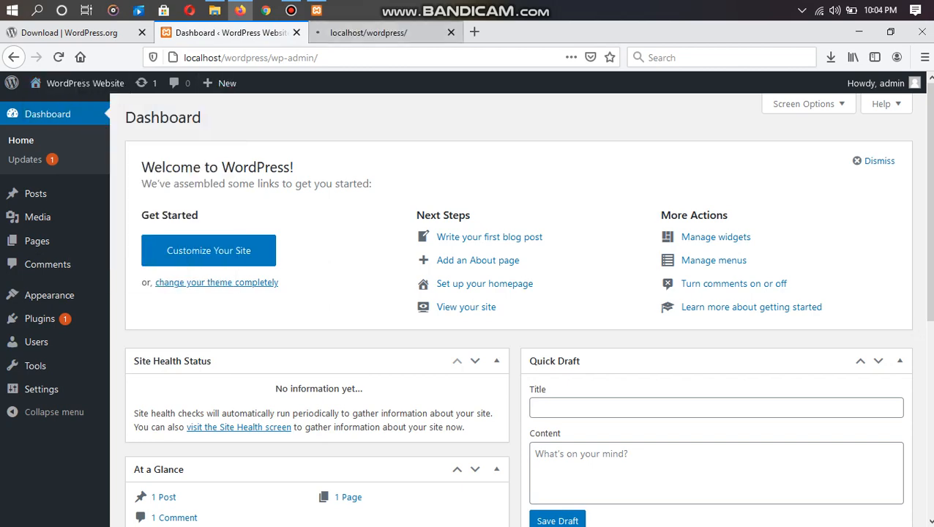
click(368, 32)
scroll(467, 307, down, 4)
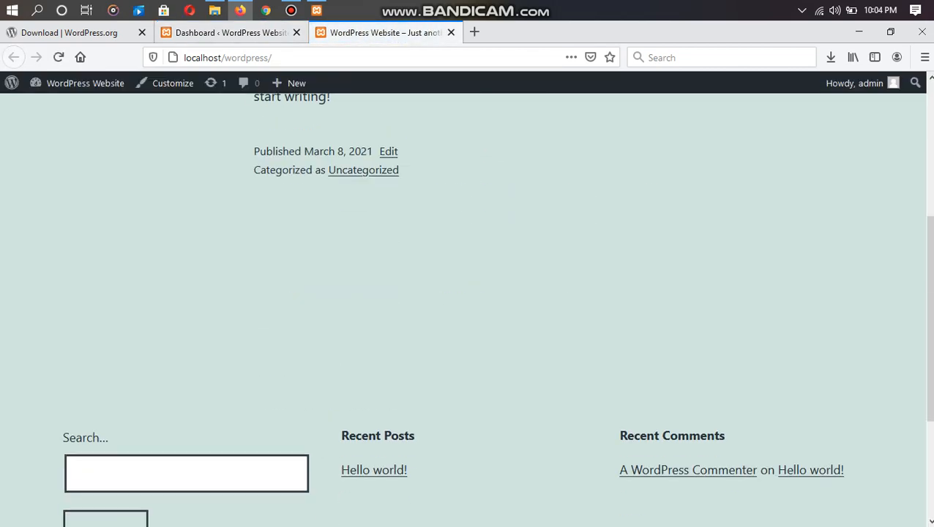
scroll(467, 307, down, 3)
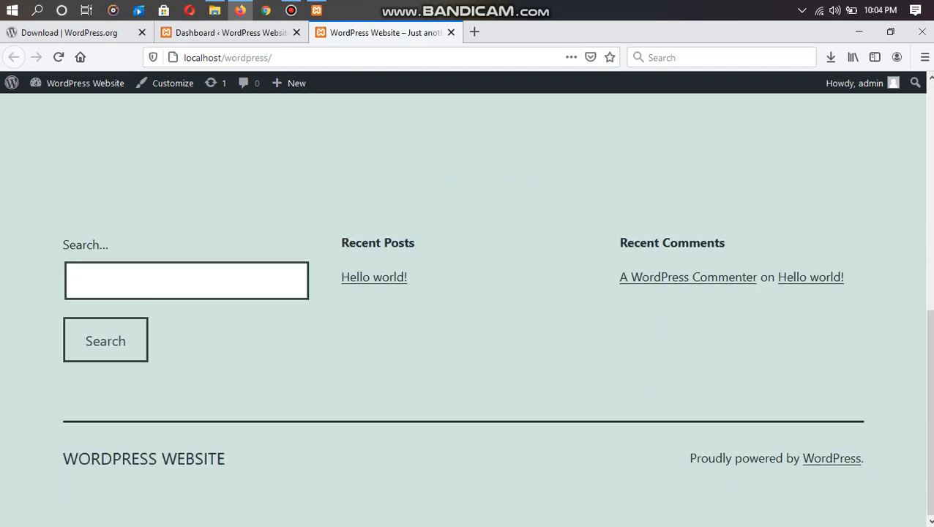
scroll(467, 307, up, 7)
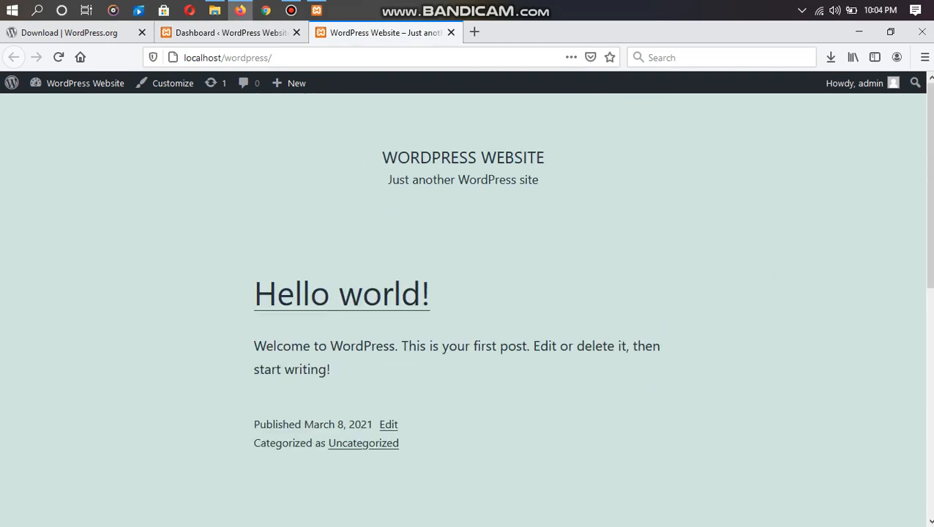
- Close the front-end tab, minimize Firefox, and bring up the Bandicam window
click(228, 33)
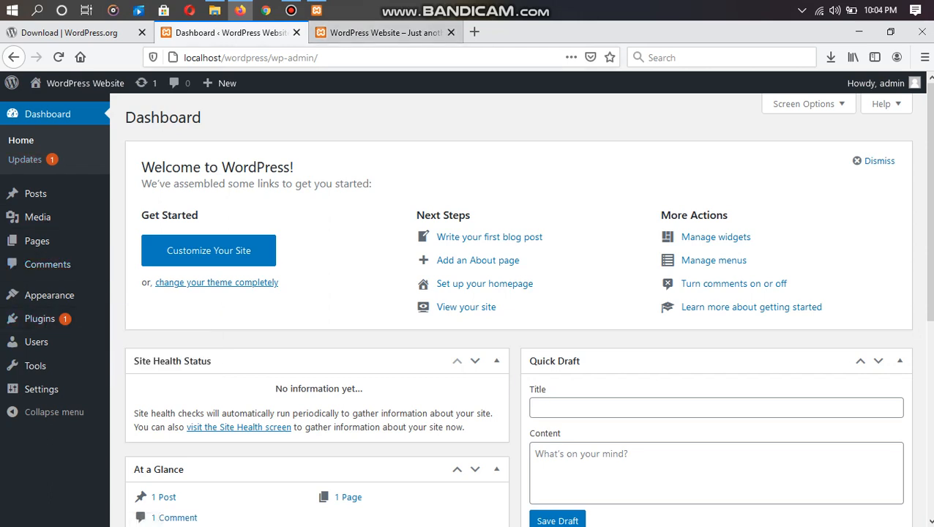
click(451, 33)
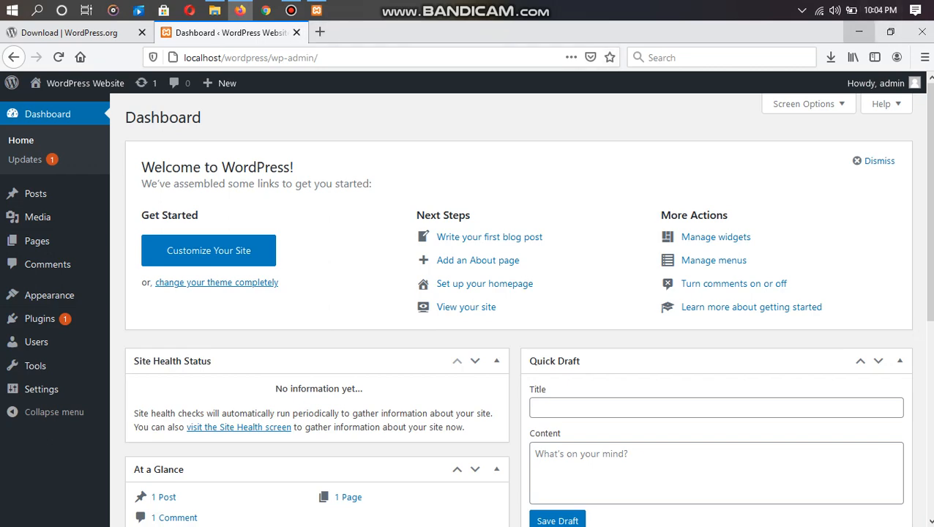
click(858, 32)
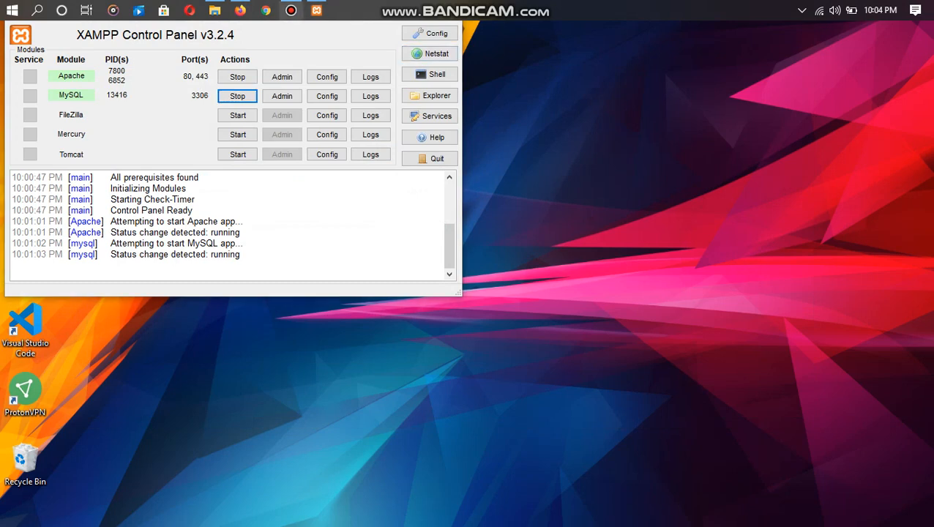
mouse_move(290, 10)
click(291, 80)
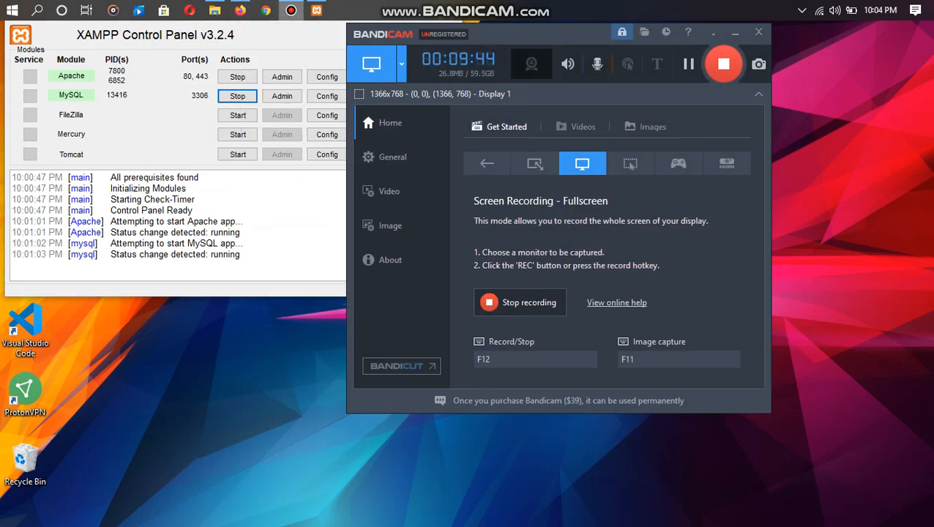